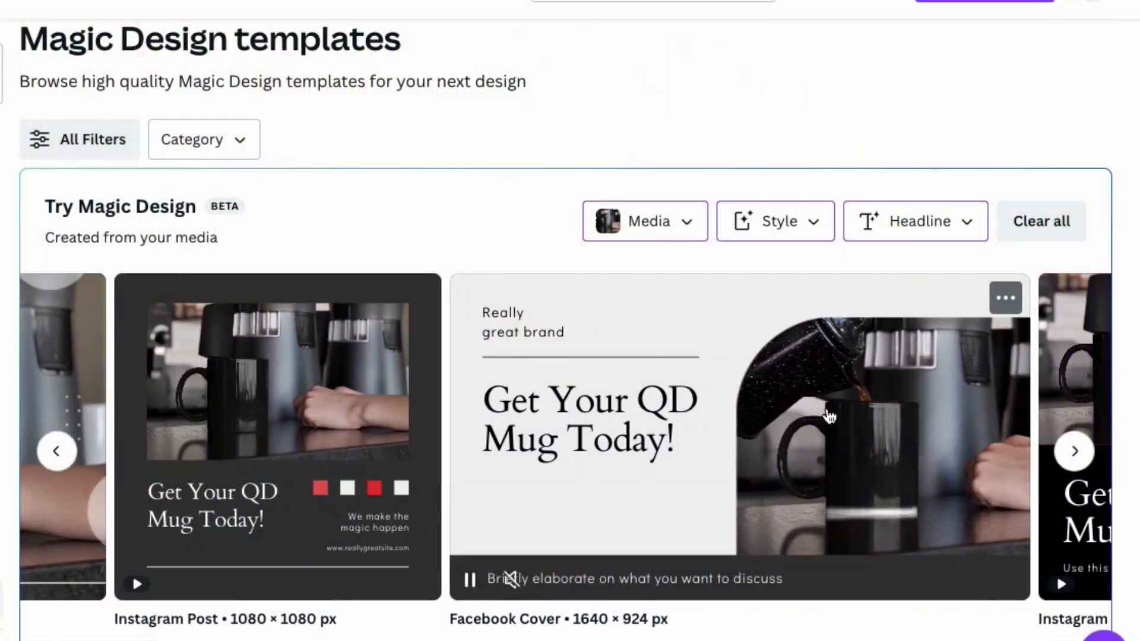
# - Open the Magic Design media upload panel from the Try Magic Design banner
pyautogui.hscroll(5, 829, 417)
pyautogui.hscroll(5, 829, 417)
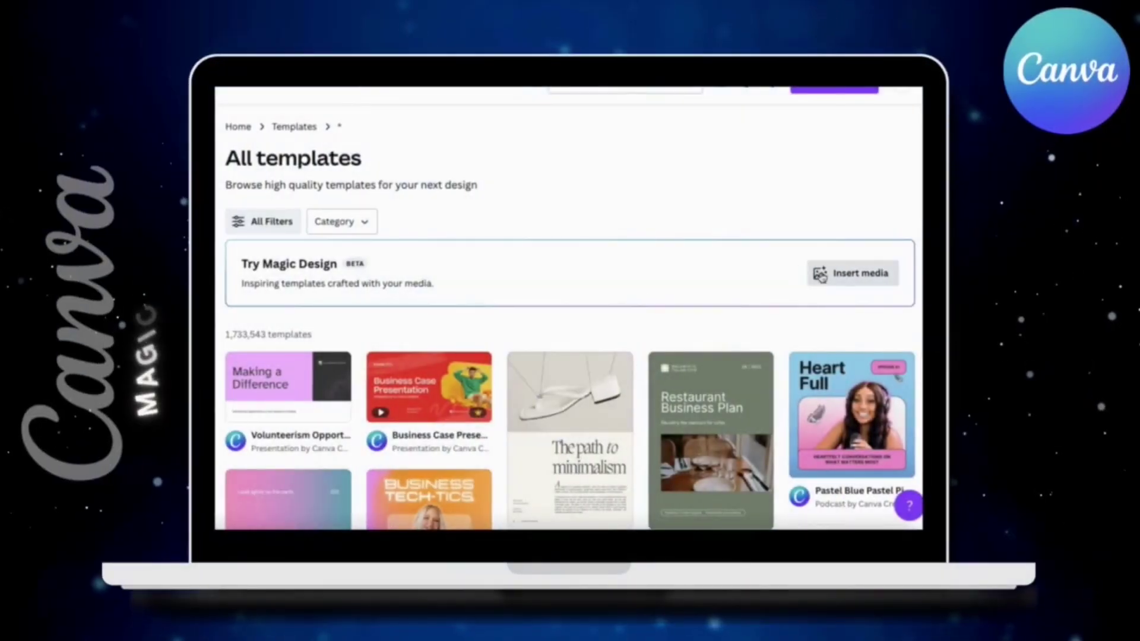
pyautogui.click(821, 274)
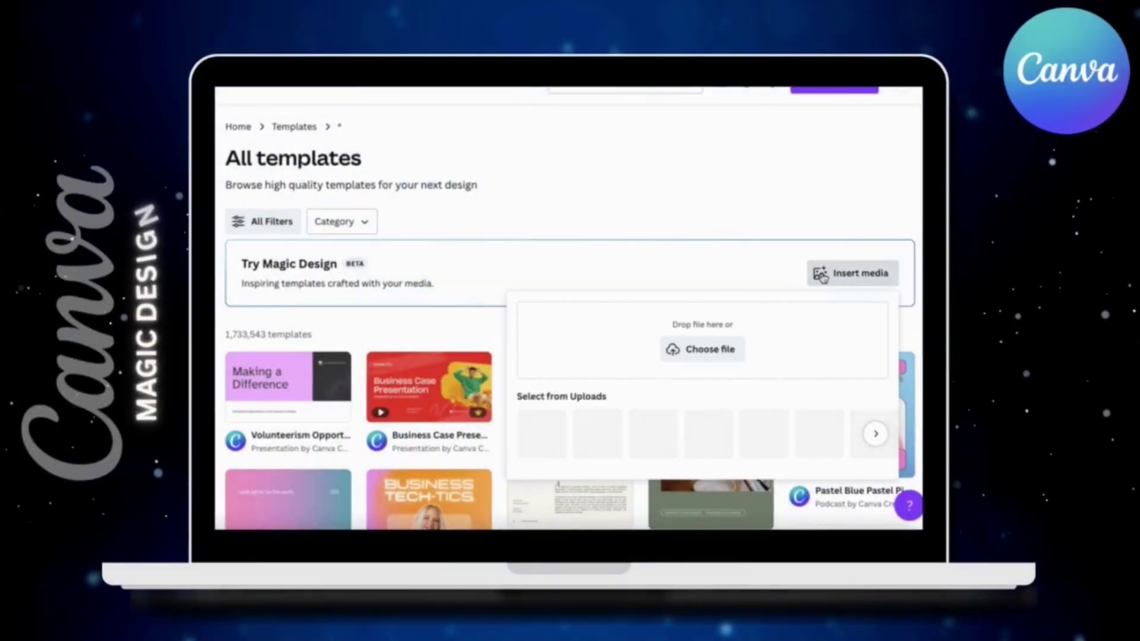
# - Generate templates from the uploaded skincare bottle photo and browse the Facebook, Poster and Instagram results
pyautogui.click(542, 436)
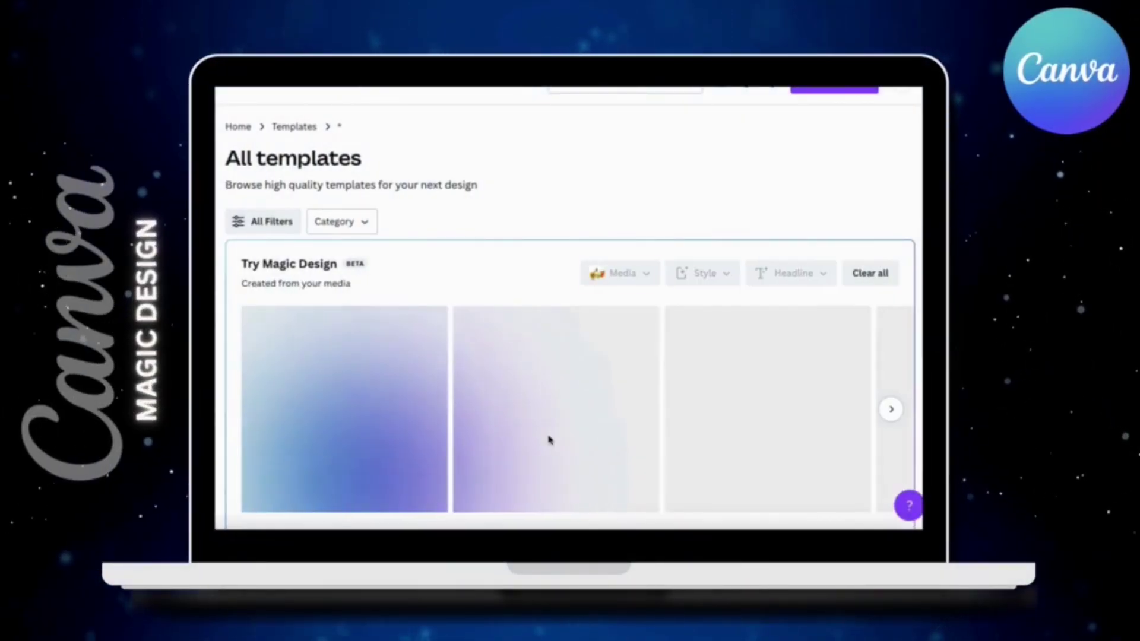
pyautogui.scroll(-1, 546, 439)
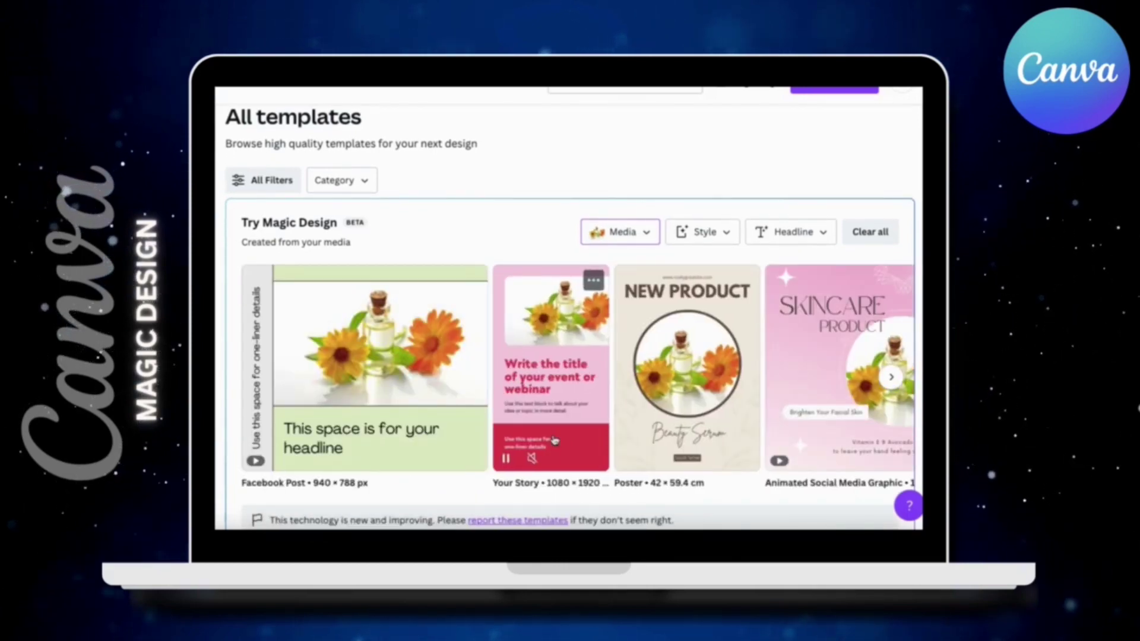
pyautogui.hscroll(5, 554, 440)
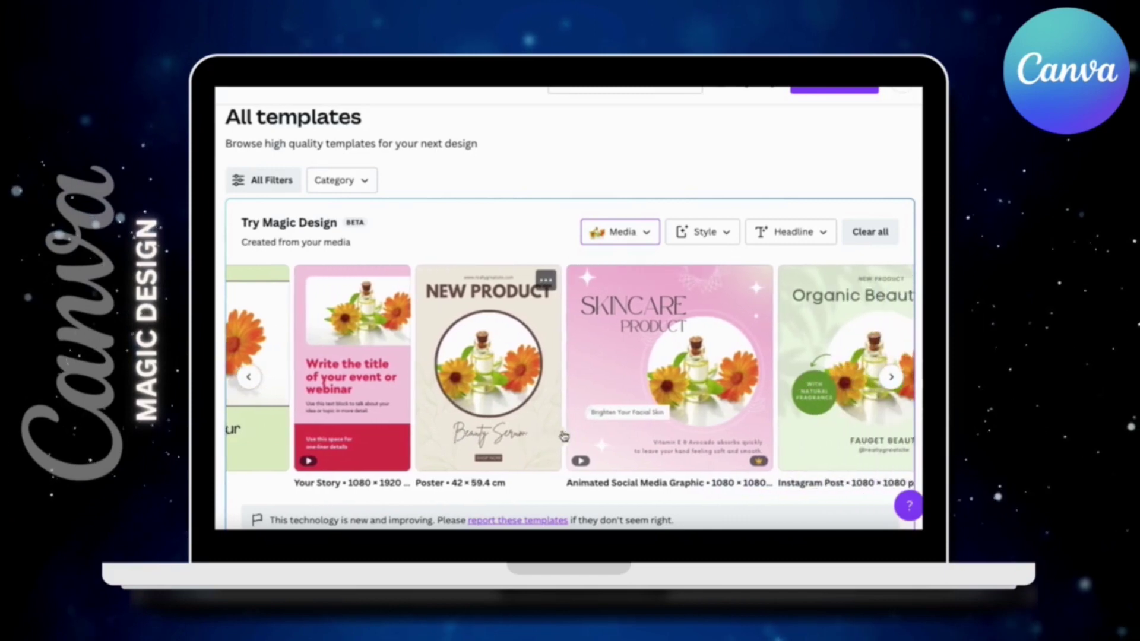
pyautogui.hscroll(4, 564, 436)
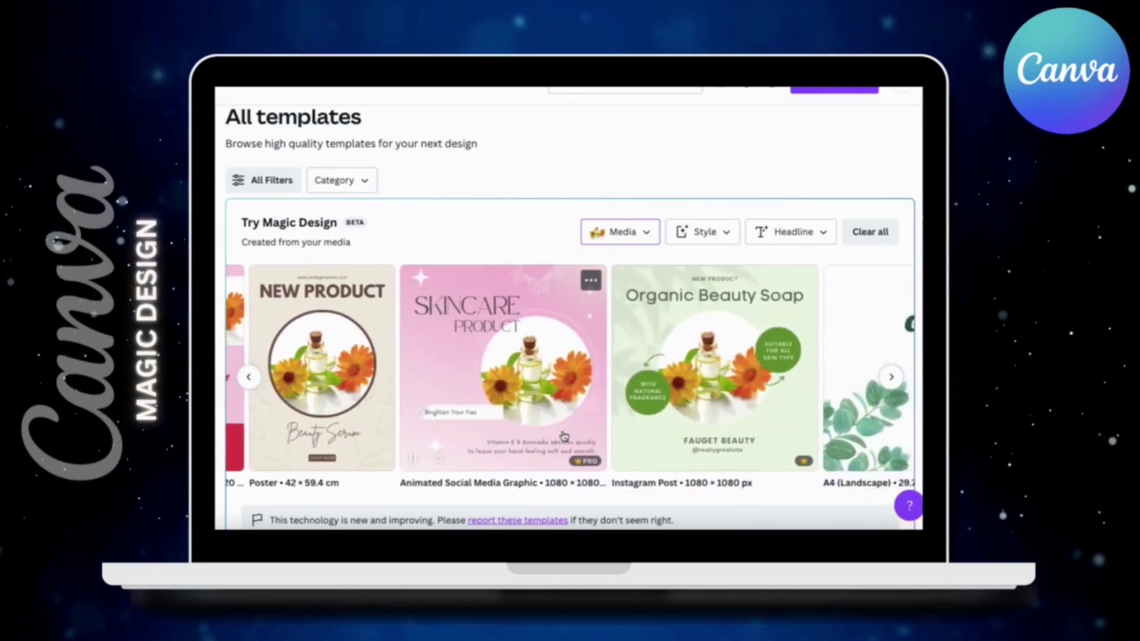
pyautogui.hscroll(7, 564, 437)
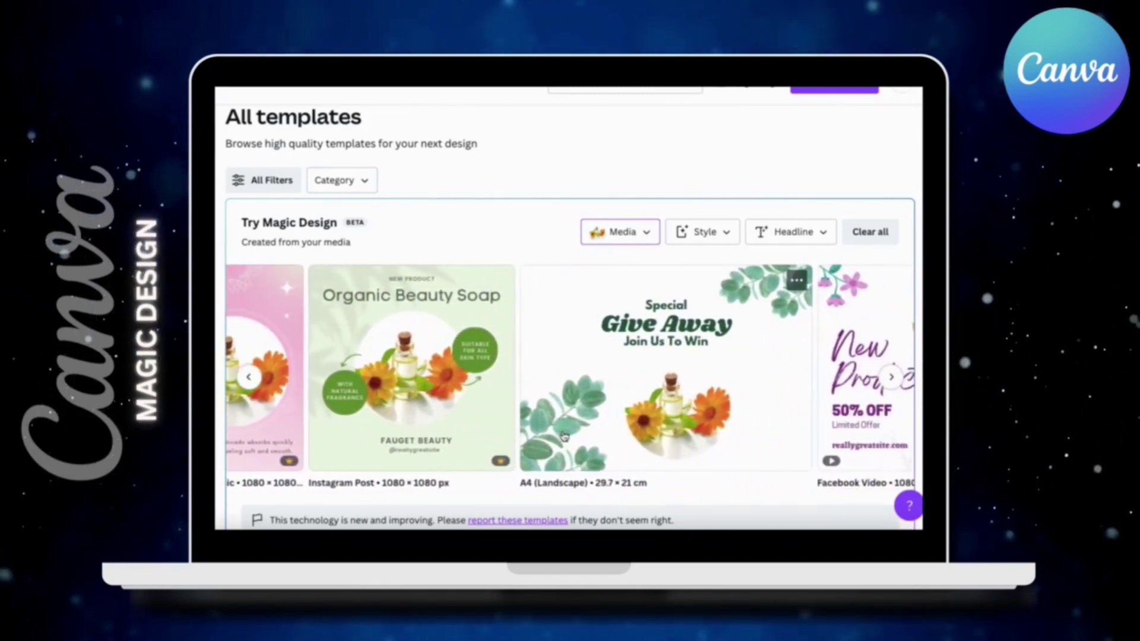
pyautogui.hscroll(10, 564, 436)
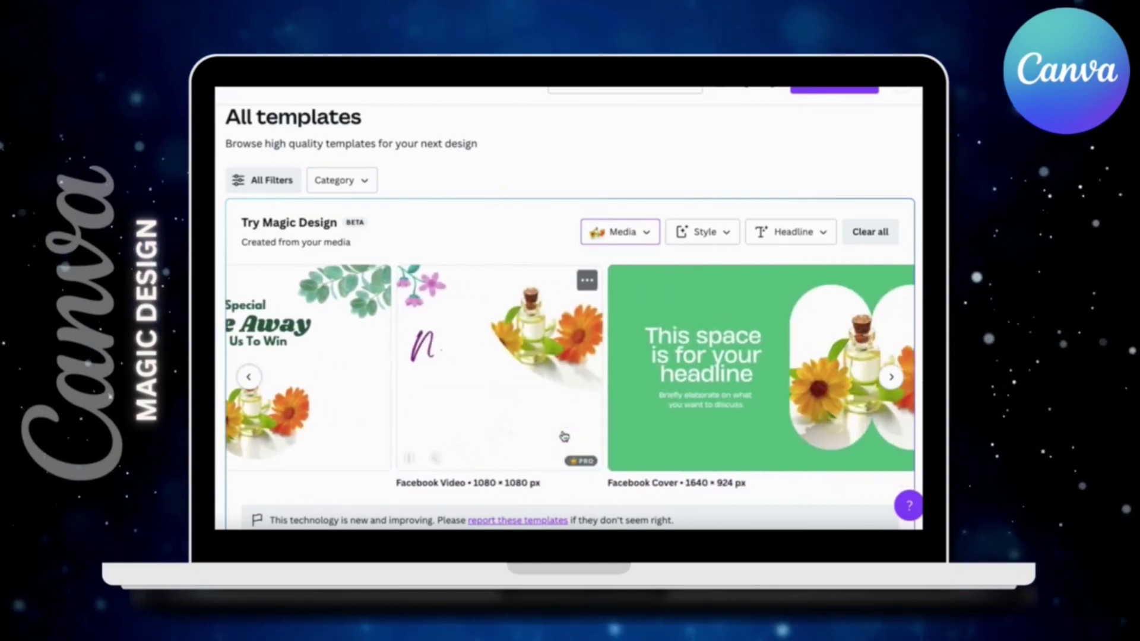
pyautogui.hscroll(2, 564, 436)
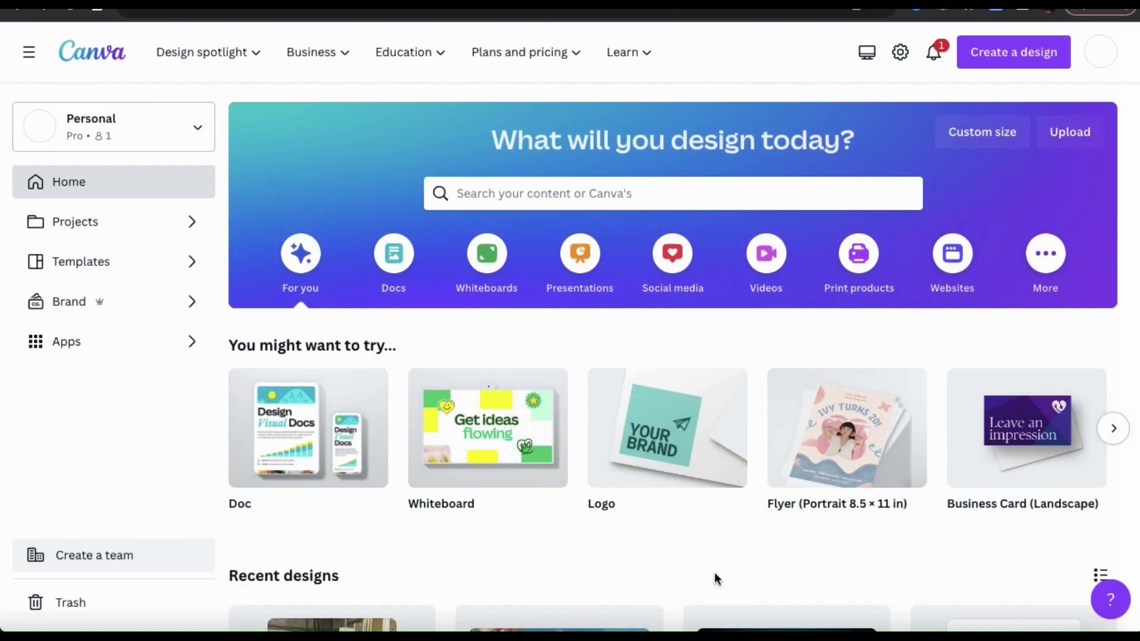
# - Search the home page template search bar for 'magic design'
pyautogui.click(592, 194)
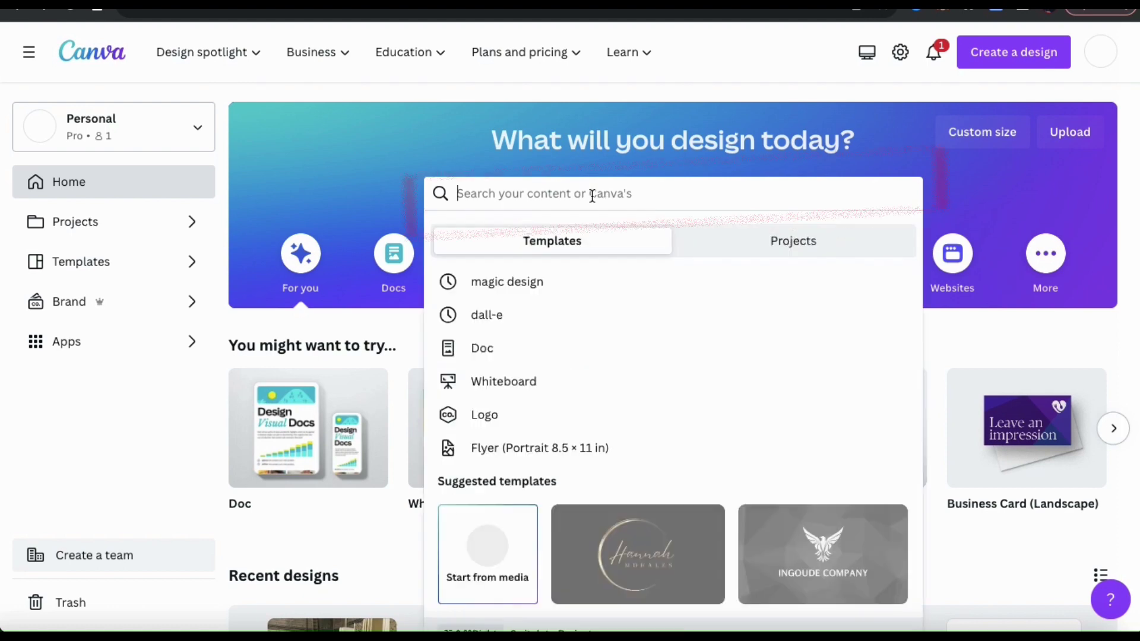
pyautogui.write('magic design')
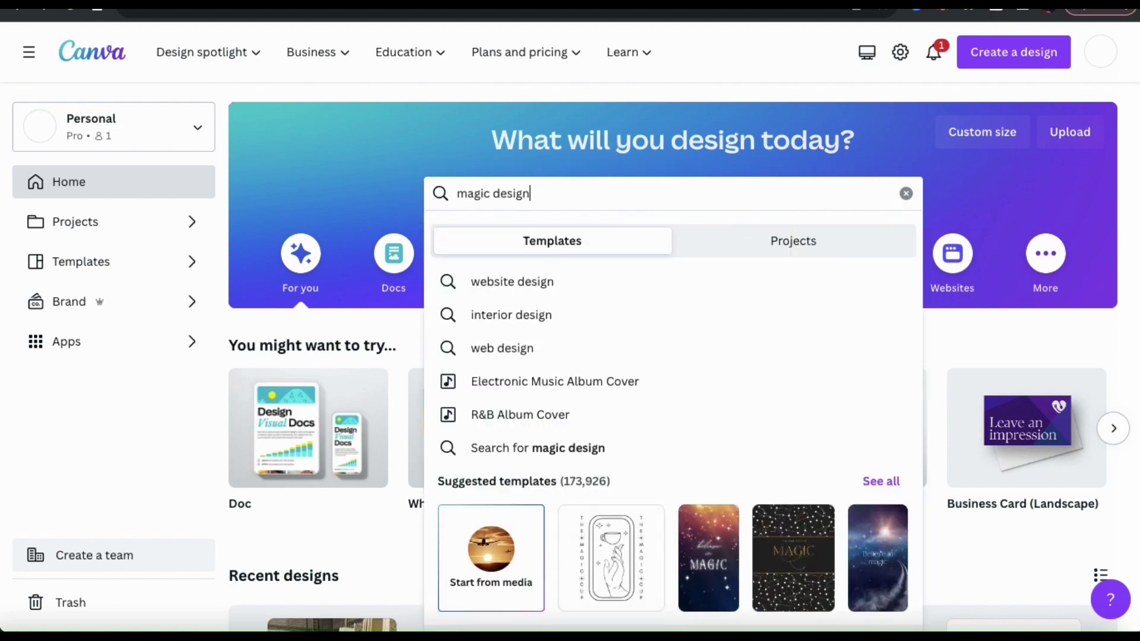
pyautogui.press('Return')
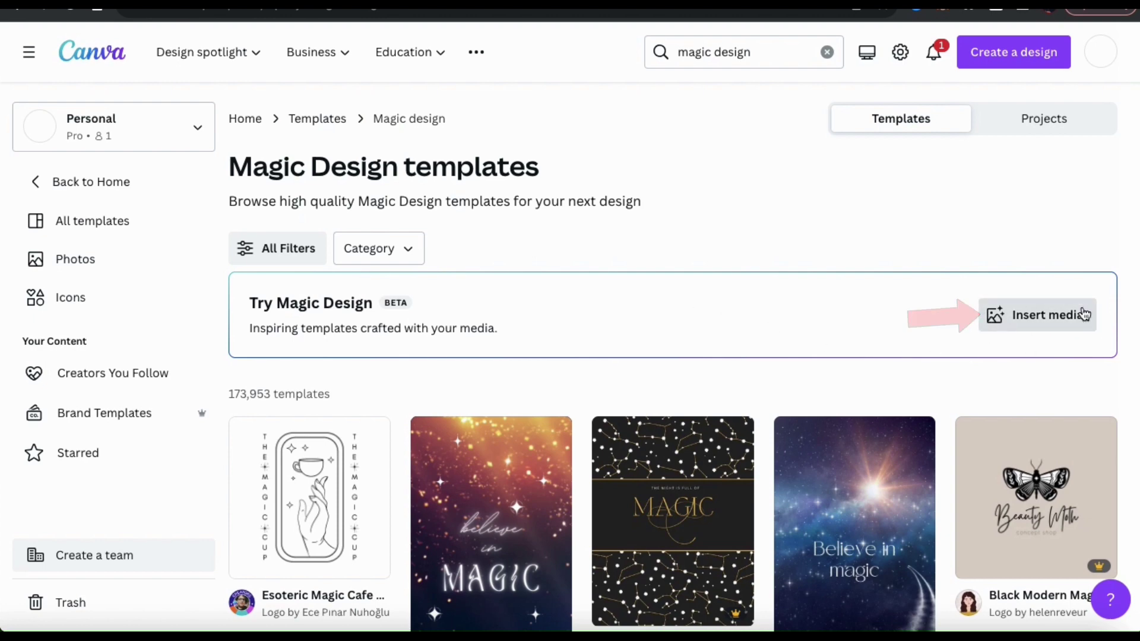
# - Upload QD EBook Cover.png from the computer as the Magic Design media
pyautogui.click(1043, 333)
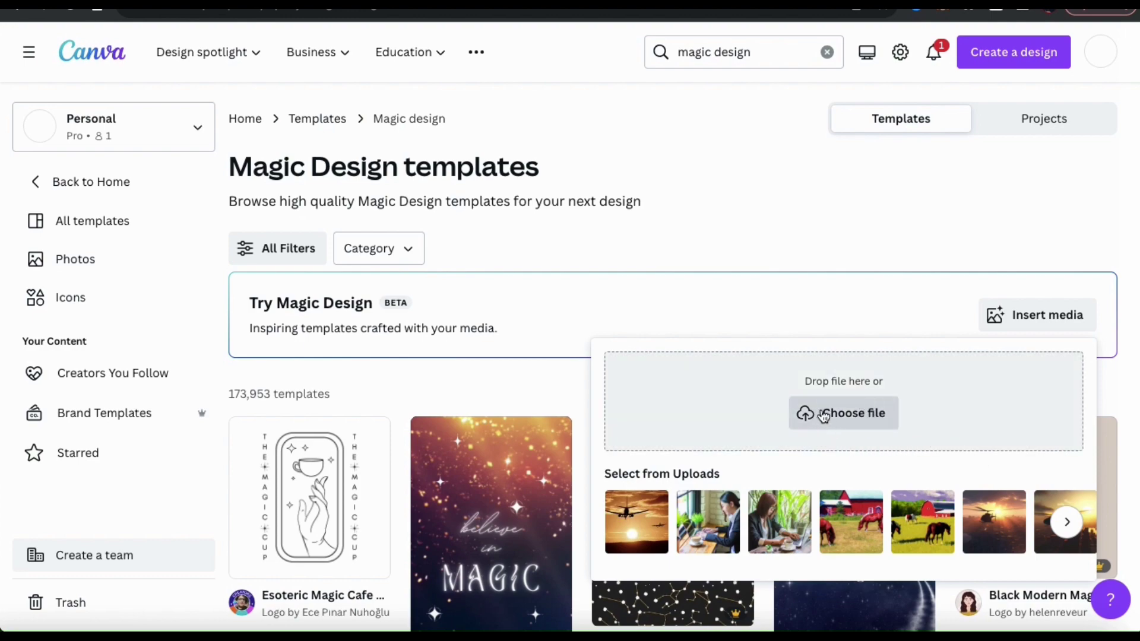
pyautogui.click(863, 427)
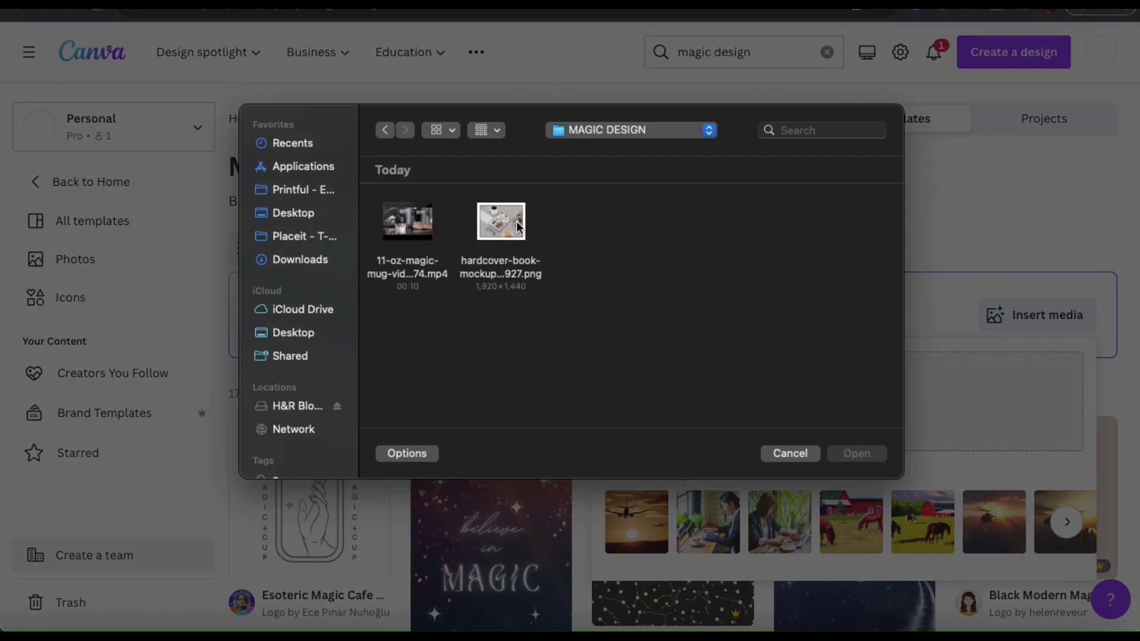
pyautogui.doubleClick(502, 223)
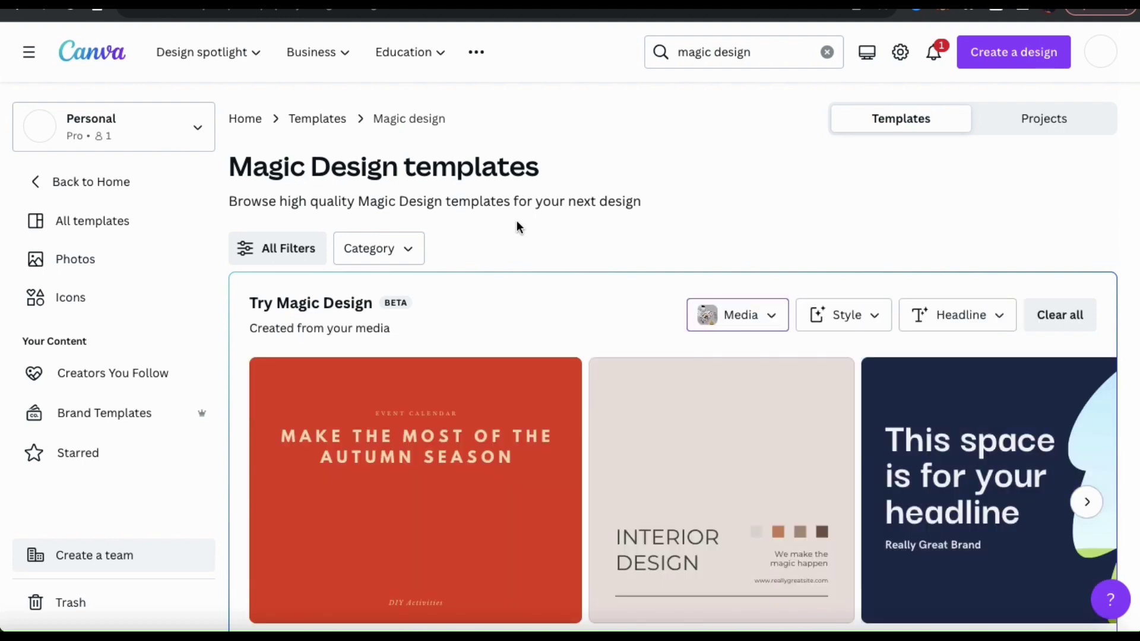
pyautogui.scroll(-2, 517, 226)
pyautogui.scroll(-1, 516, 224)
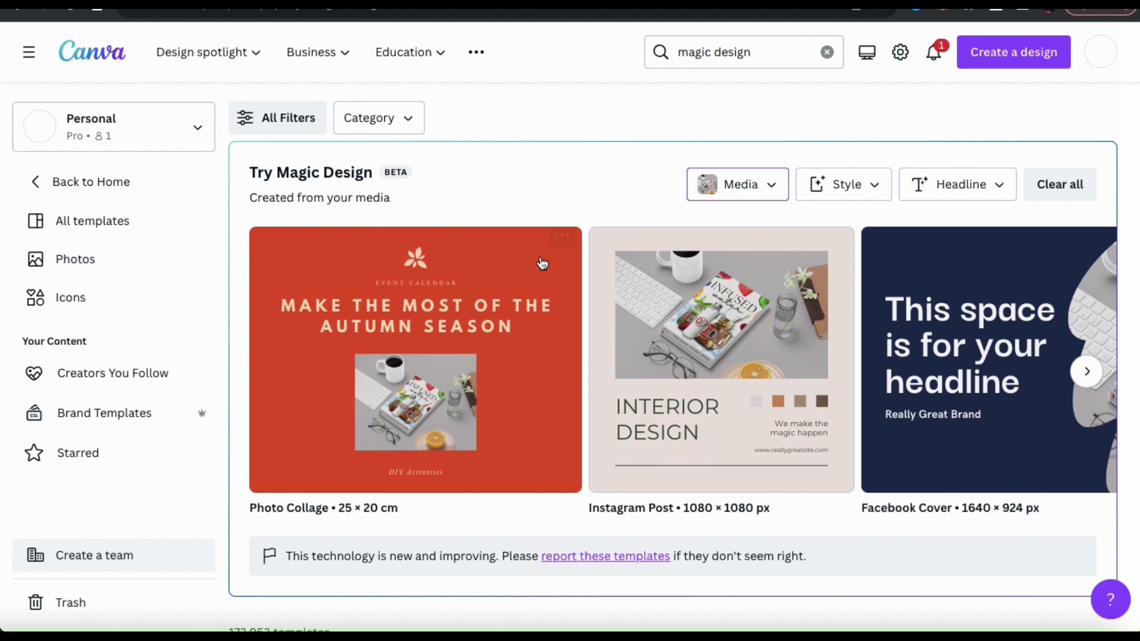
pyautogui.hscroll(4, 602, 351)
pyautogui.hscroll(5, 601, 352)
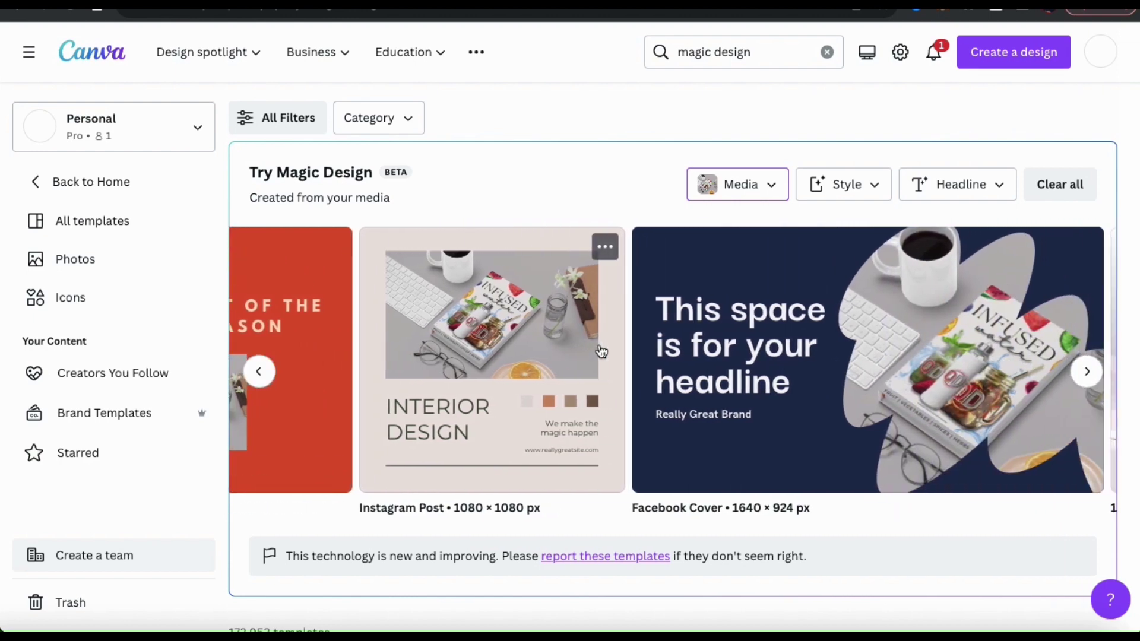
pyautogui.hscroll(5, 602, 352)
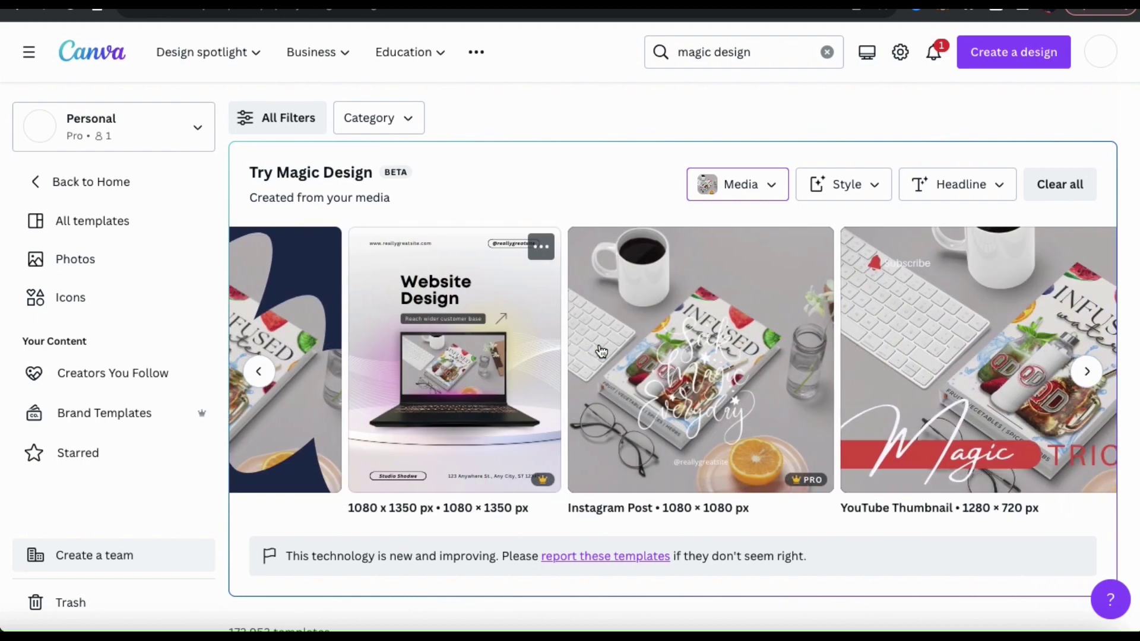
pyautogui.hscroll(4, 601, 352)
pyautogui.hscroll(6, 601, 352)
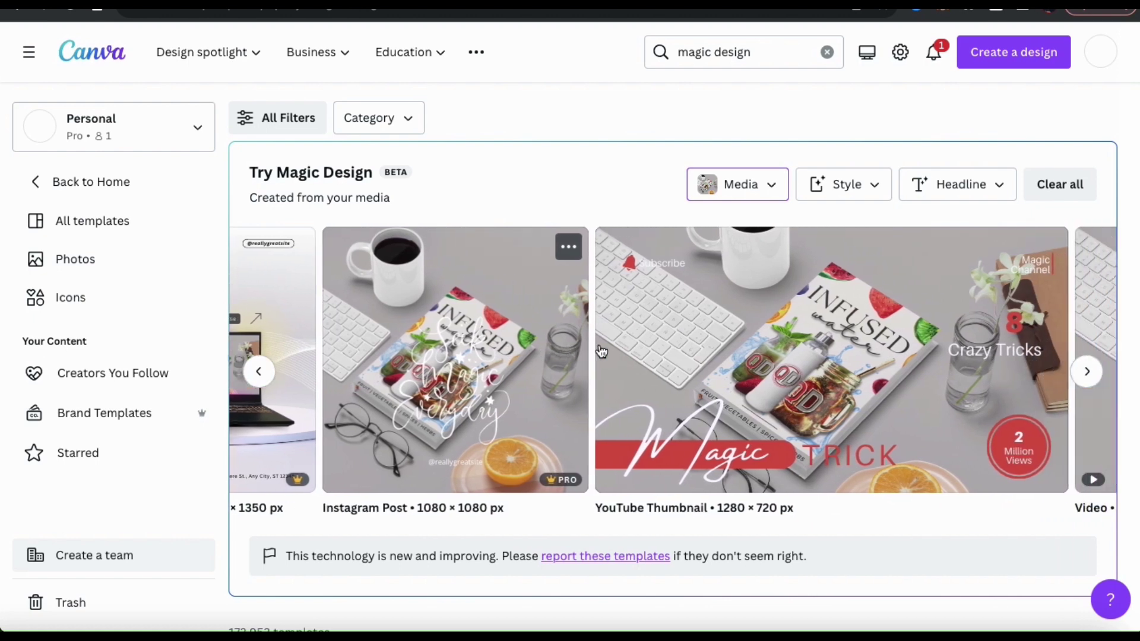
pyautogui.hscroll(3, 601, 351)
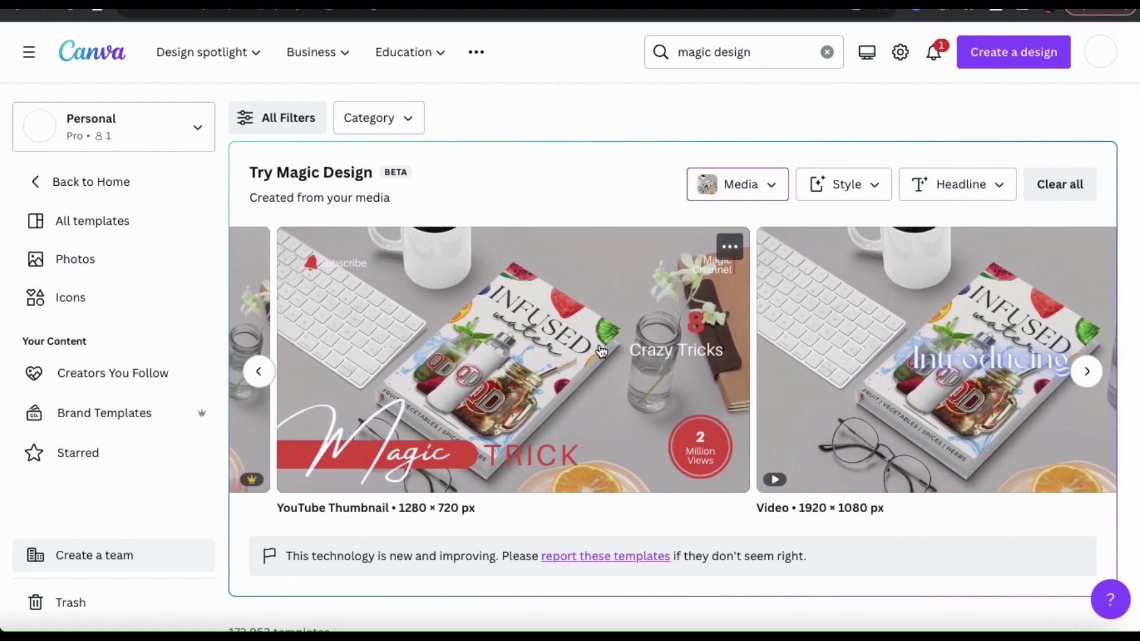
pyautogui.hscroll(5, 601, 351)
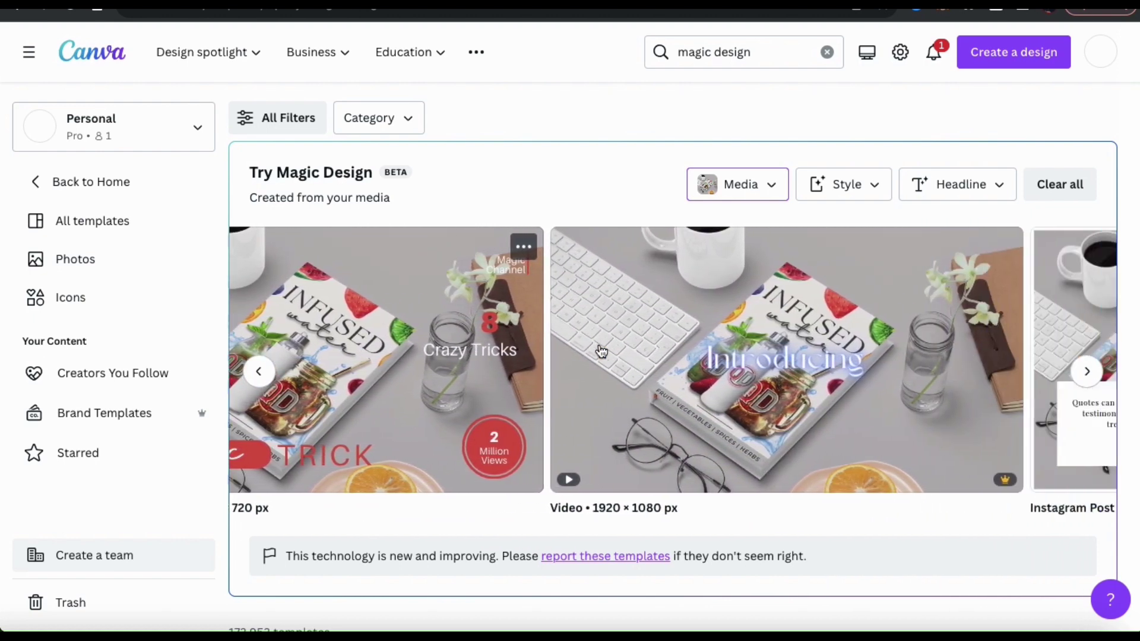
pyautogui.hscroll(-18, 602, 351)
pyautogui.hscroll(-6, 601, 352)
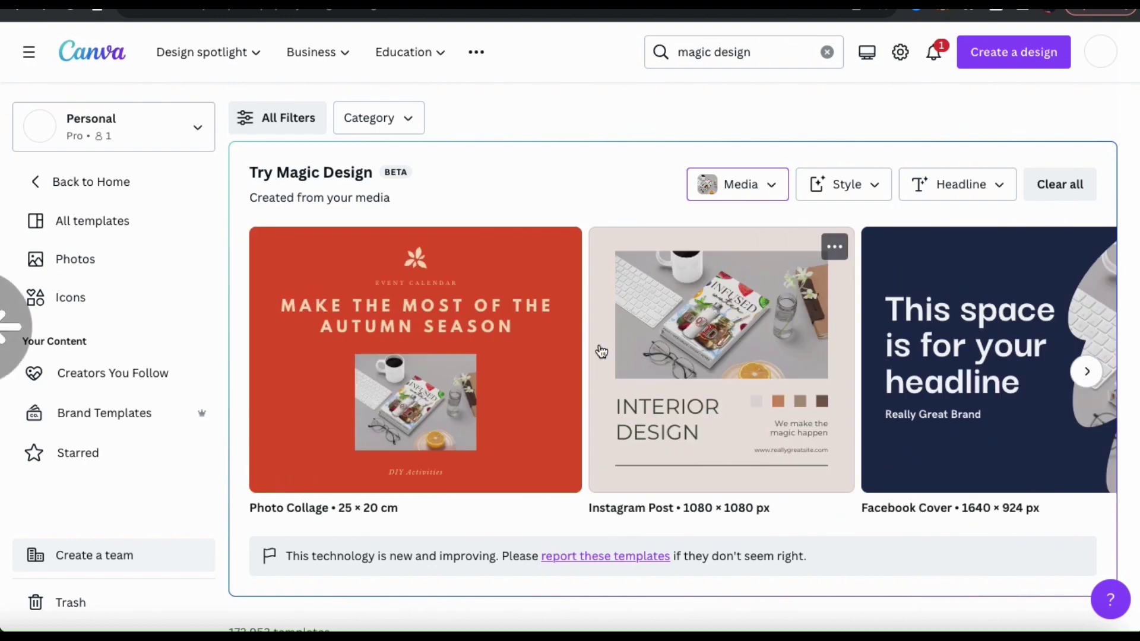
pyautogui.scroll(2, 600, 348)
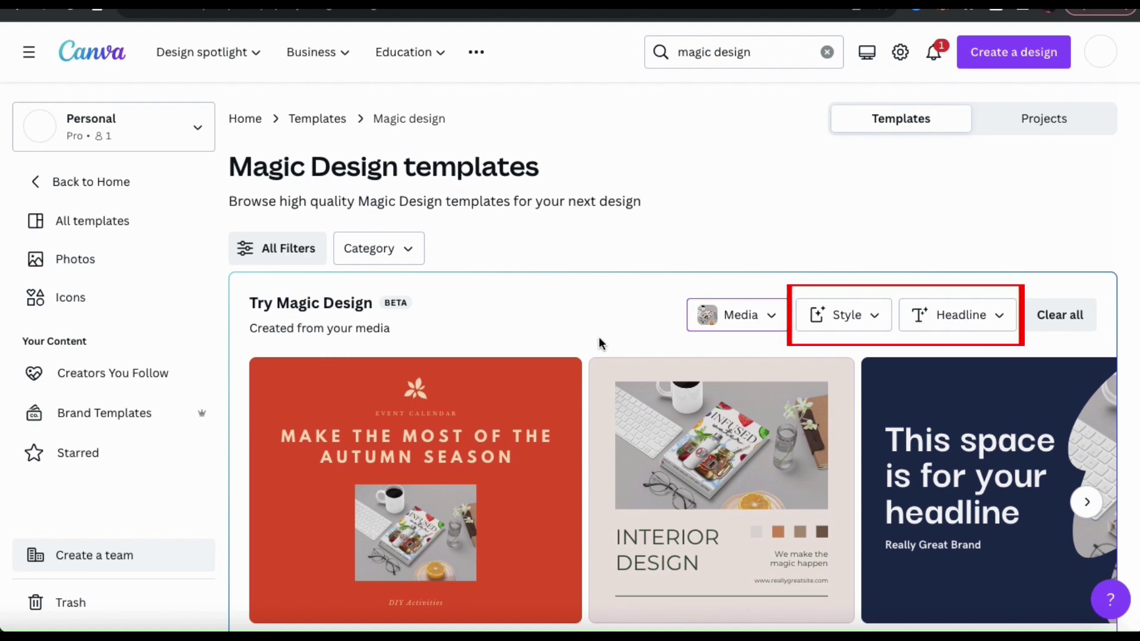
# - Bring up the style choices and pick the Elegant theme
pyautogui.click(872, 320)
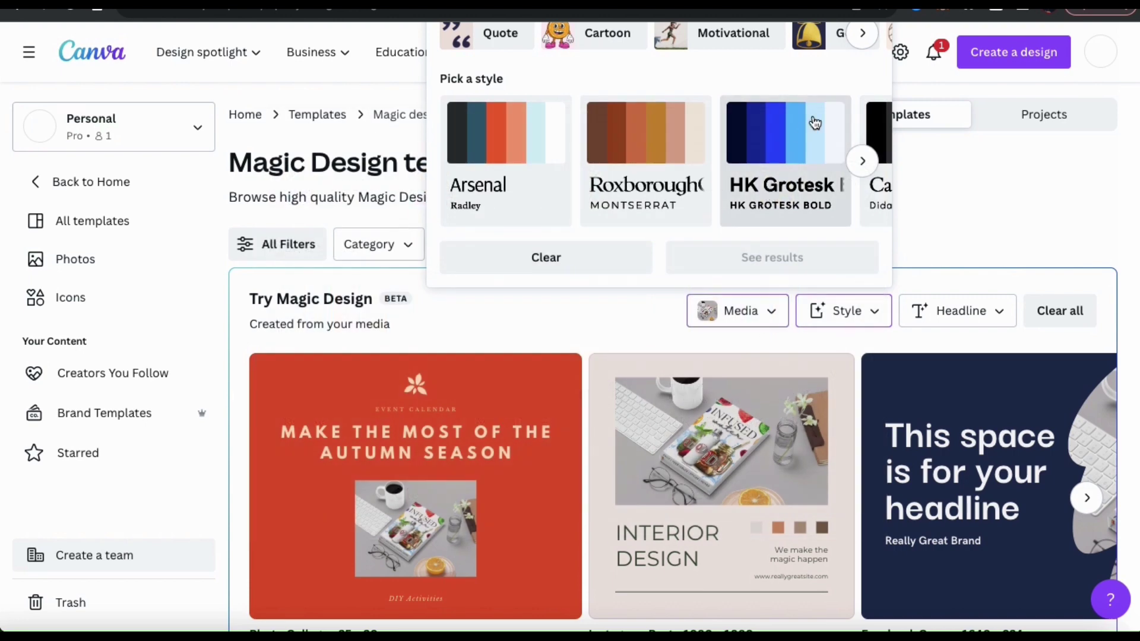
pyautogui.click(863, 34)
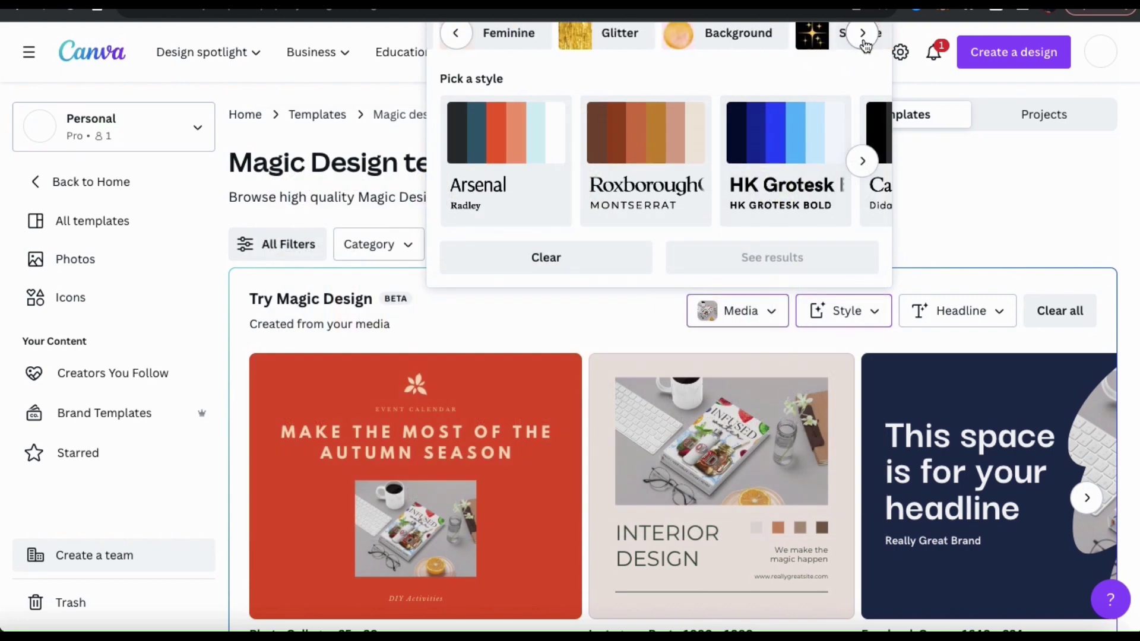
pyautogui.click(864, 42)
pyautogui.click(862, 39)
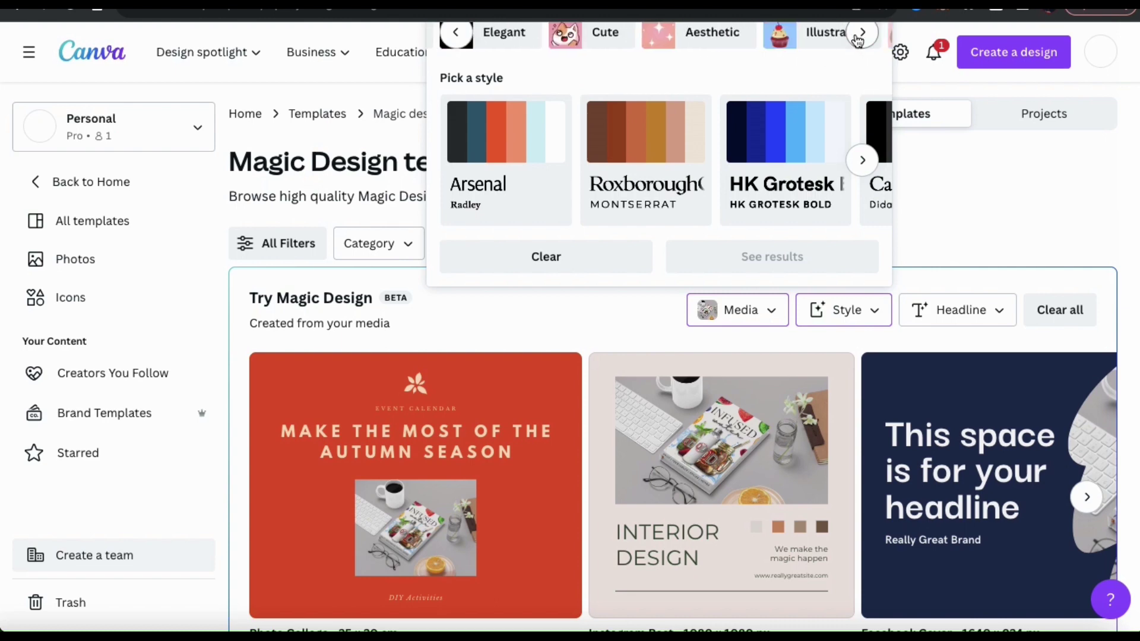
pyautogui.click(507, 42)
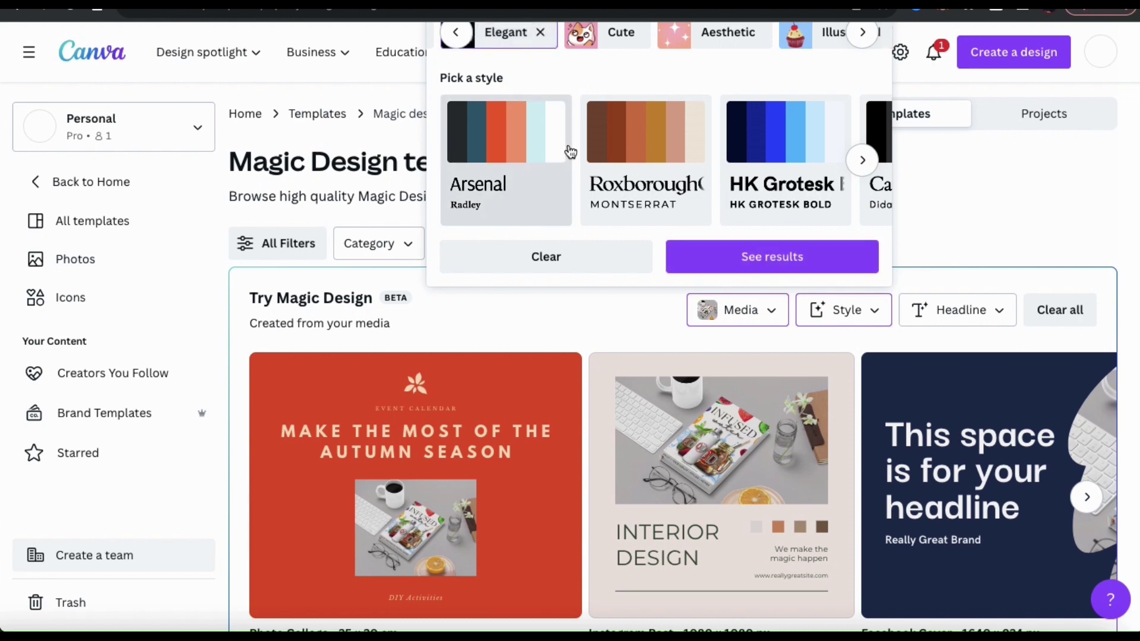
# - Select the Bodoni FLF style and regenerate the results with it
pyautogui.hscroll(5, 570, 152)
pyautogui.hscroll(5, 570, 152)
pyautogui.hscroll(5, 570, 151)
pyautogui.hscroll(3, 570, 151)
pyautogui.hscroll(5, 570, 152)
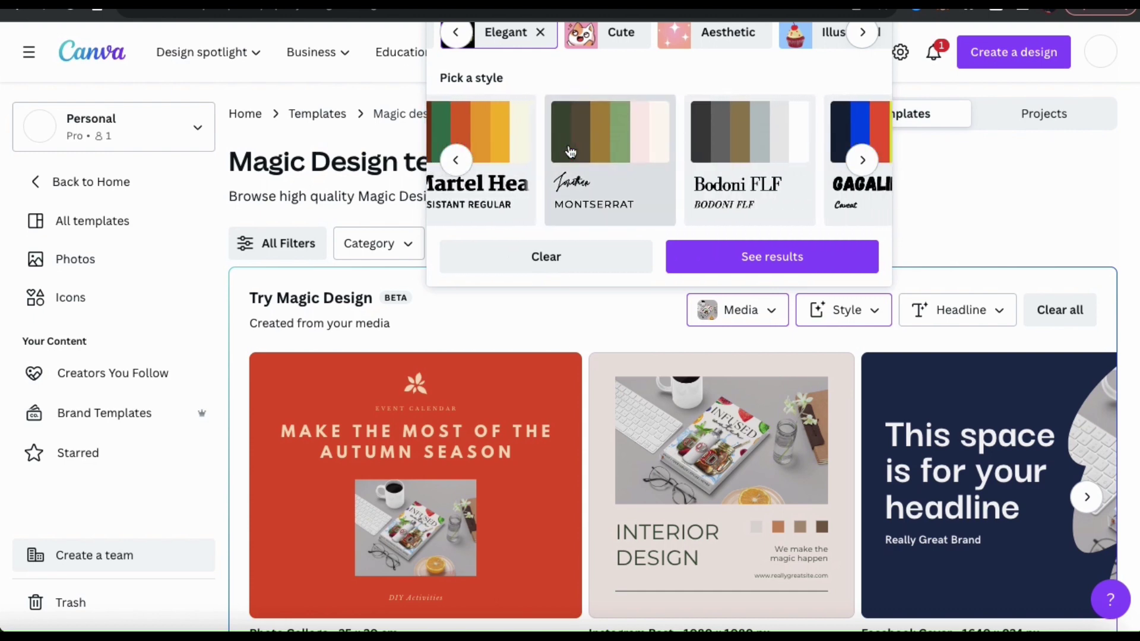
pyautogui.hscroll(2, 570, 151)
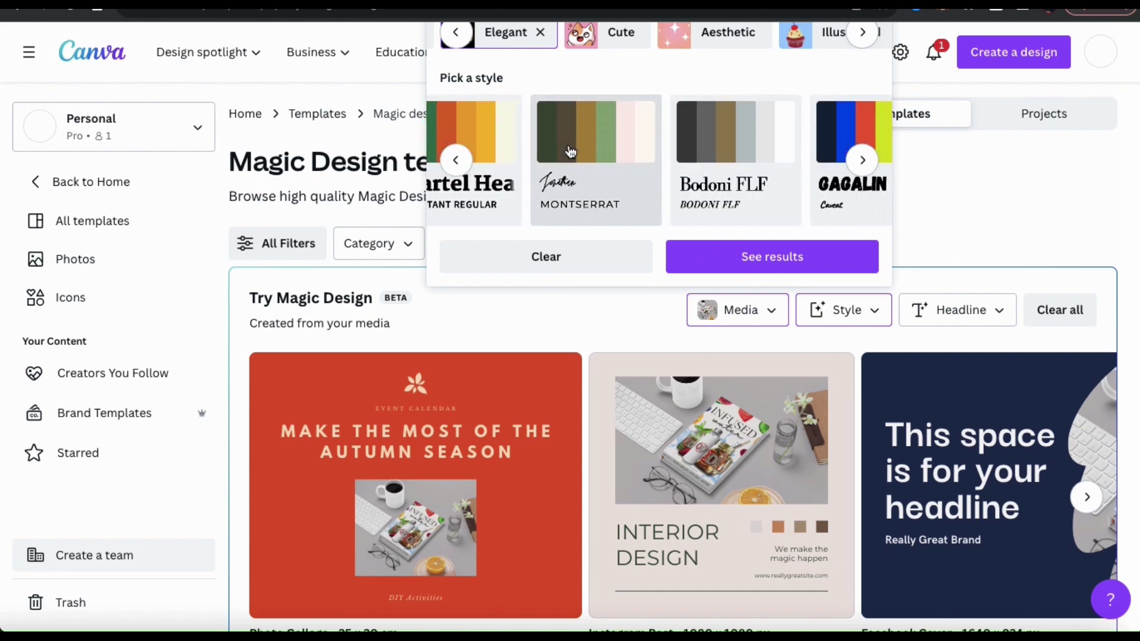
pyautogui.click(699, 154)
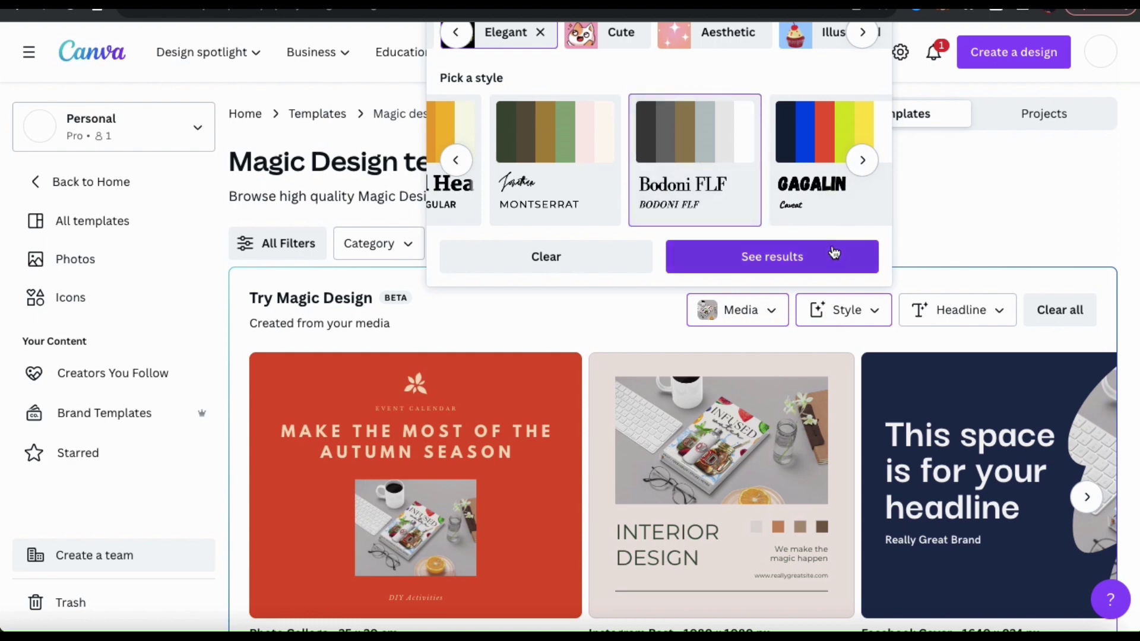
pyautogui.click(741, 259)
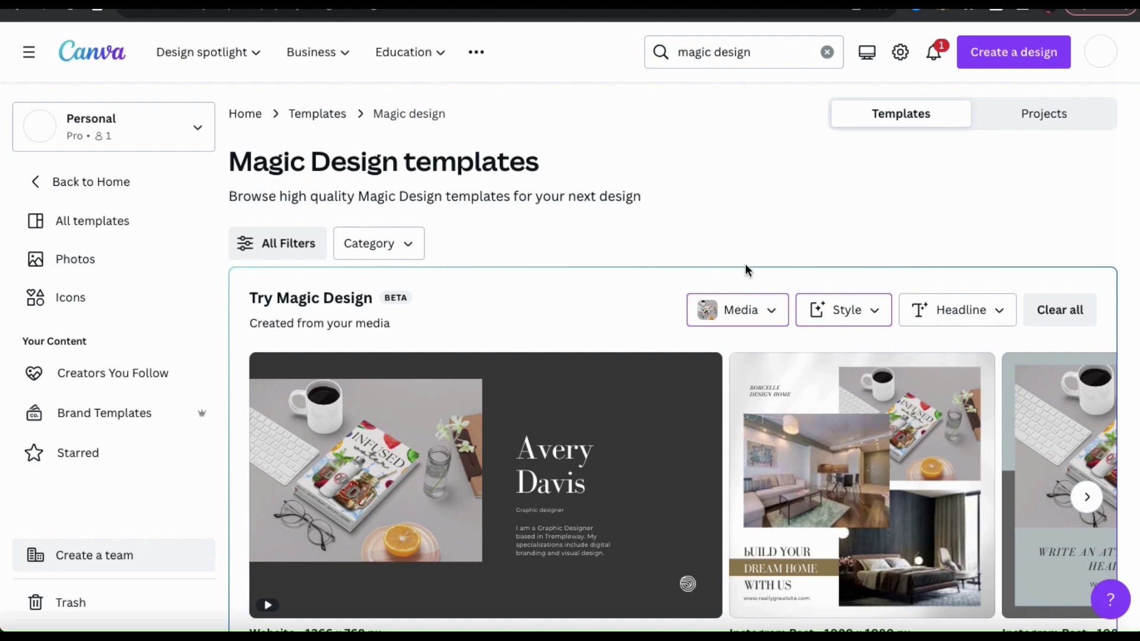
pyautogui.scroll(-1, 746, 270)
pyautogui.hscroll(10, 787, 420)
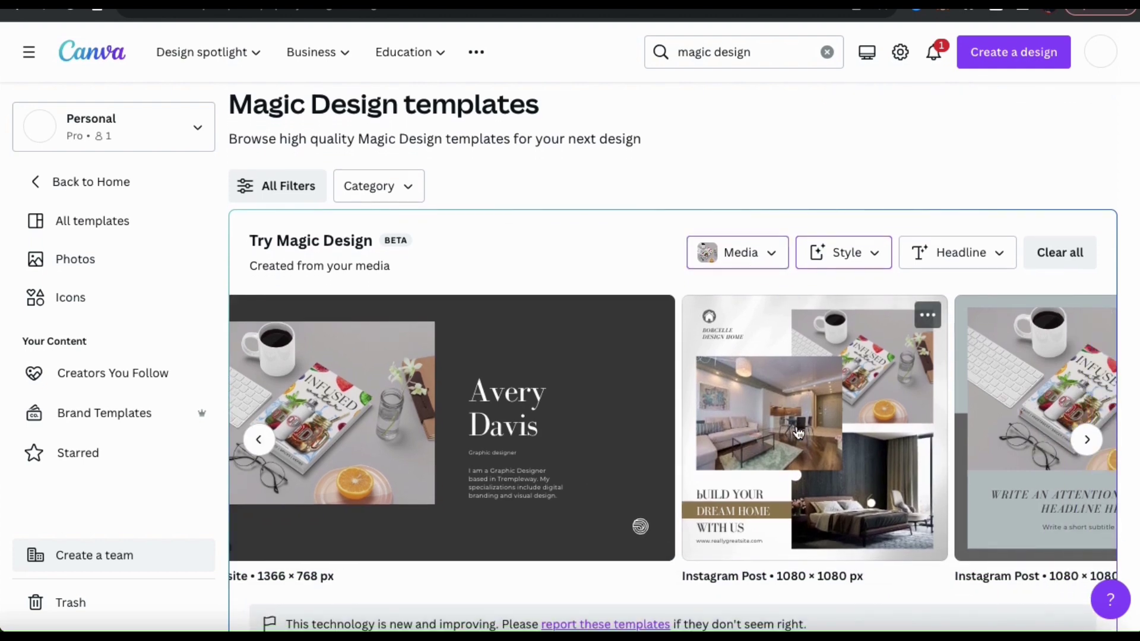
pyautogui.hscroll(5, 798, 433)
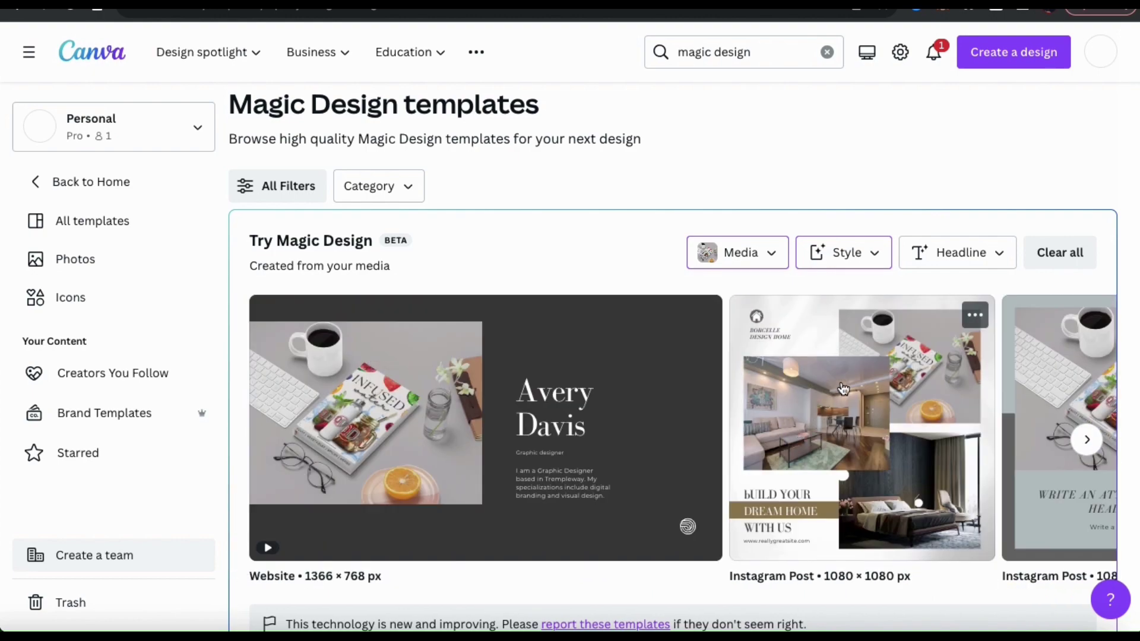
# - Add the headline 'New E-book Now Available!' to the Magic Design results
pyautogui.click(965, 256)
pyautogui.write('New E-')
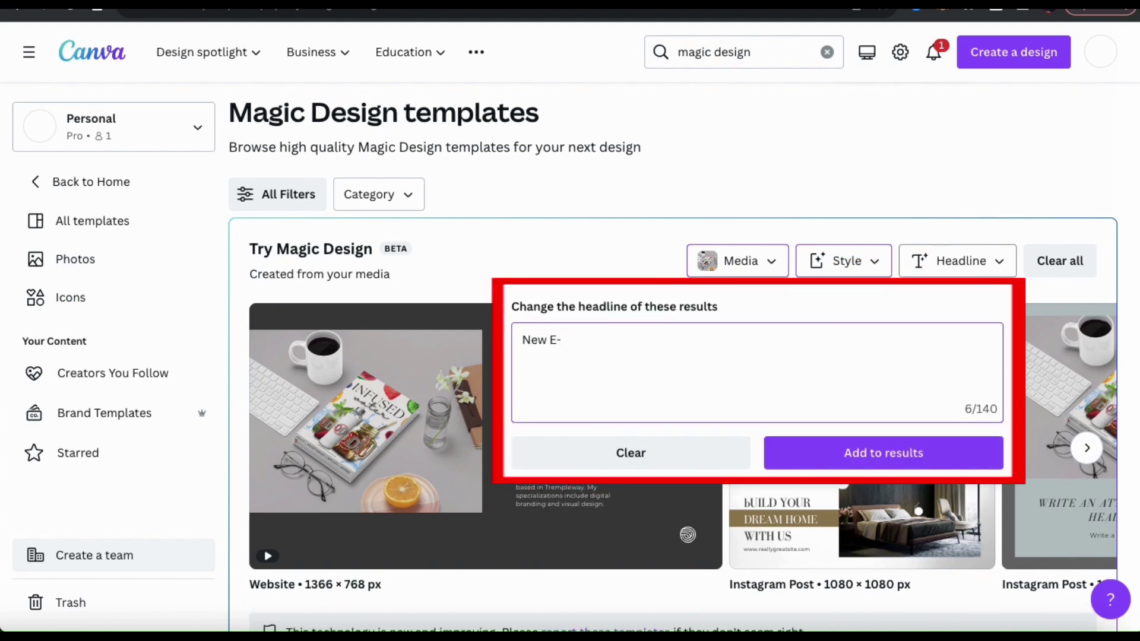
pyautogui.write('book Now Available!')
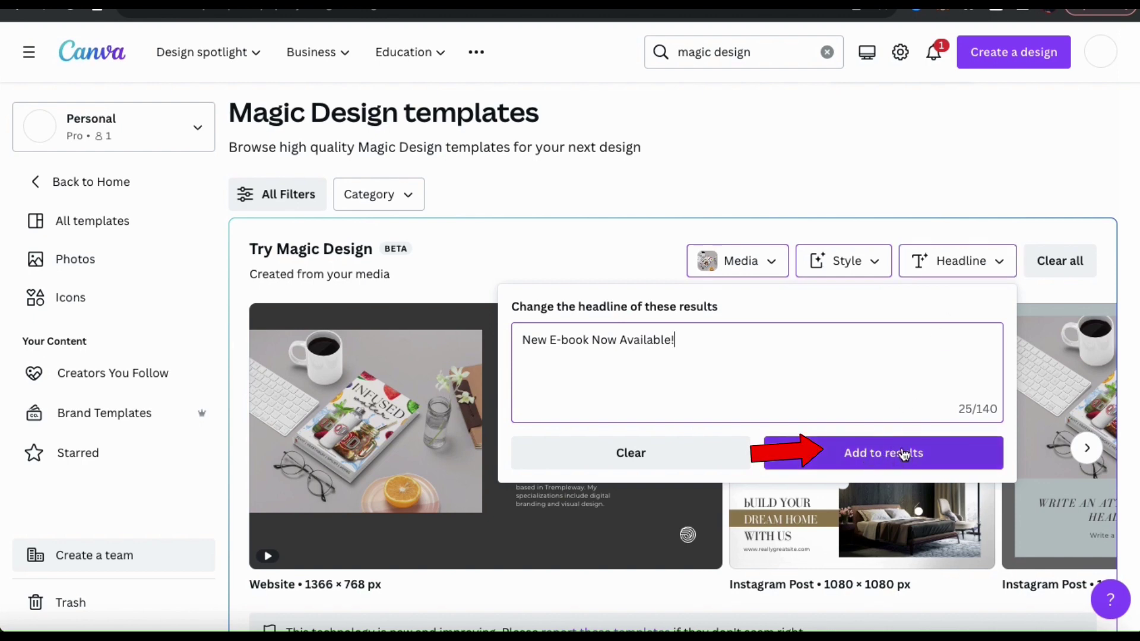
pyautogui.click(893, 467)
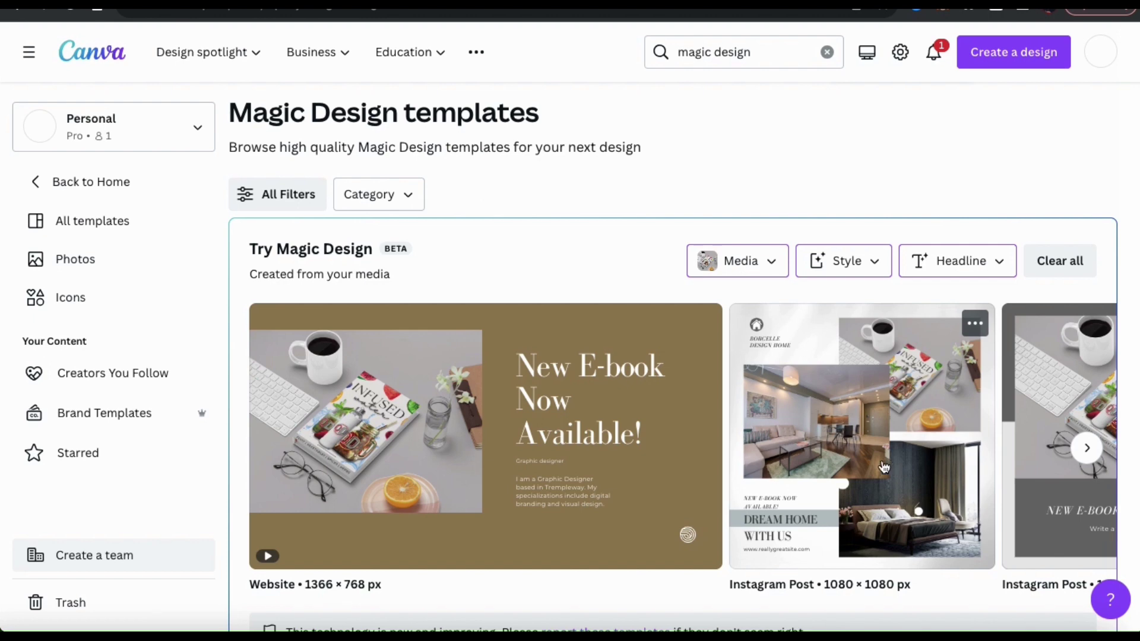
# - Browse the regenerated Instagram post options and preview the grey e-book 1080 × 1080 px template
pyautogui.moveTo(585, 364)
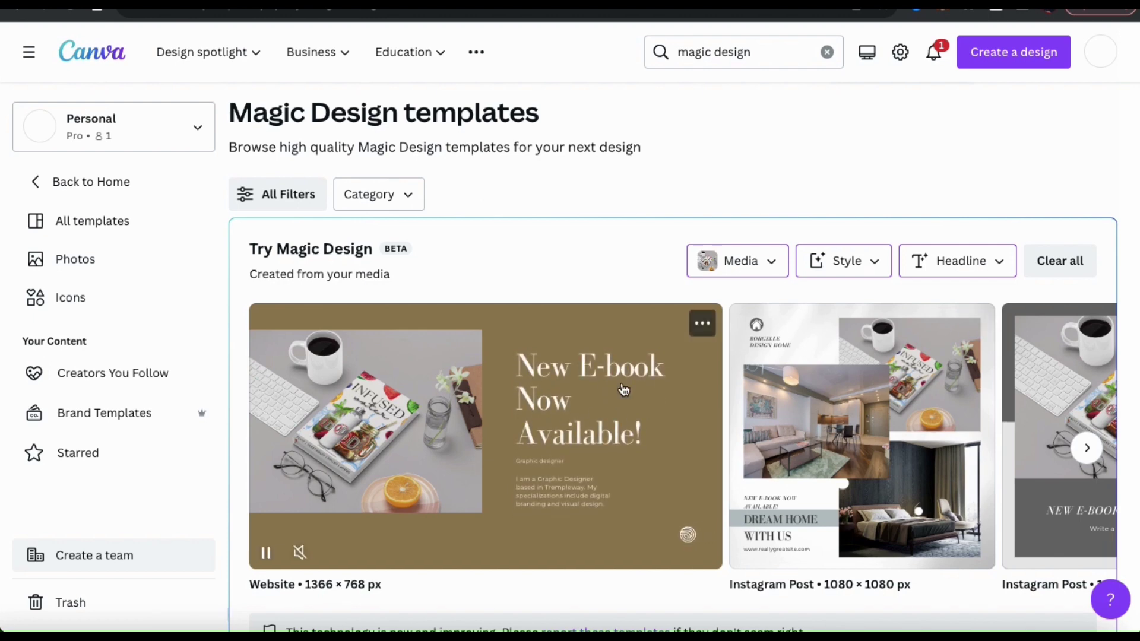
pyautogui.moveTo(840, 435)
pyautogui.hscroll(6, 840, 435)
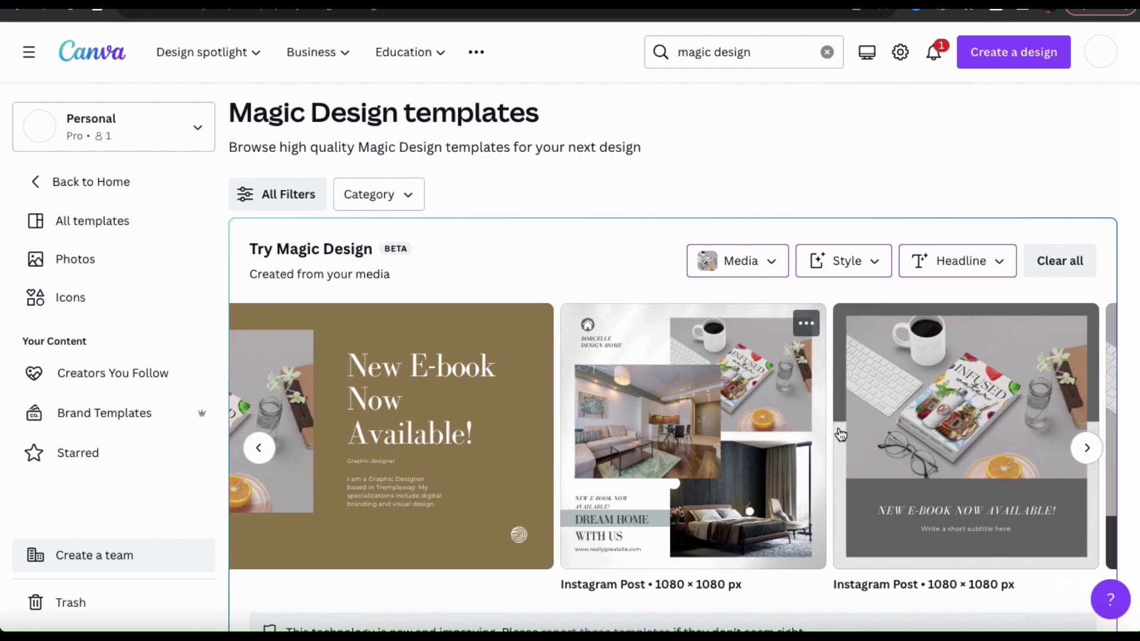
pyautogui.hscroll(5, 840, 436)
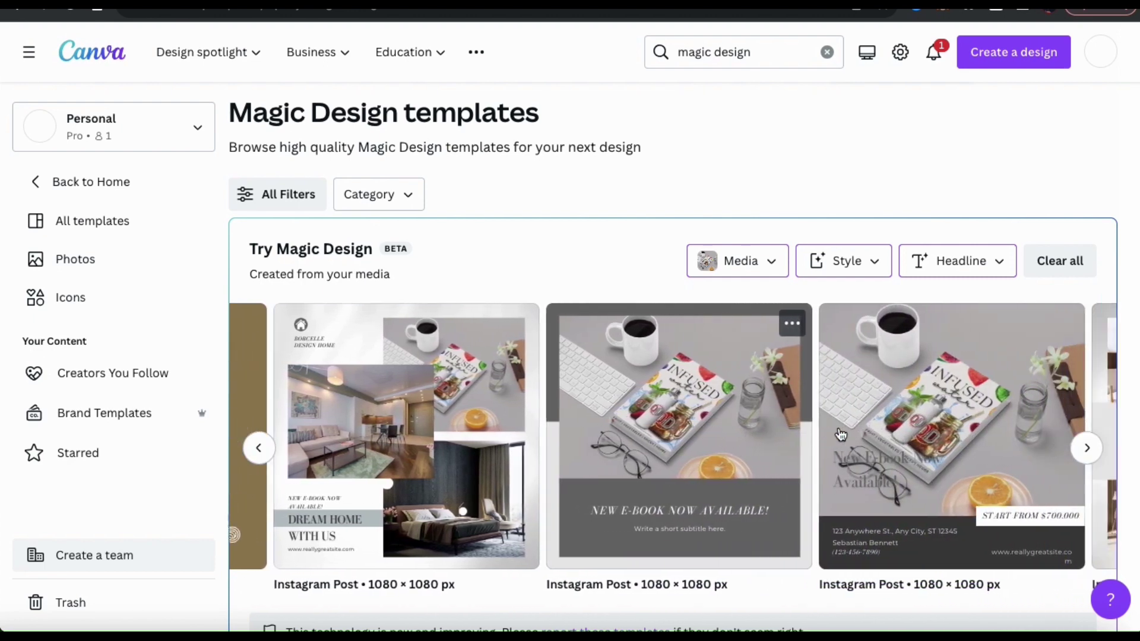
pyautogui.hscroll(8, 841, 435)
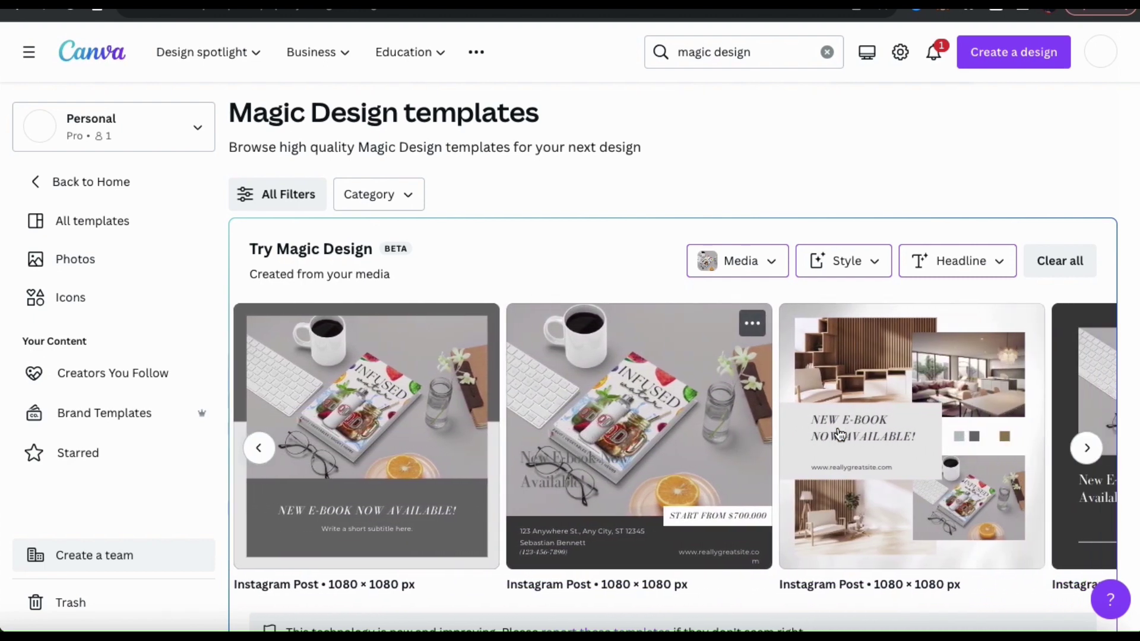
pyautogui.hscroll(8, 840, 435)
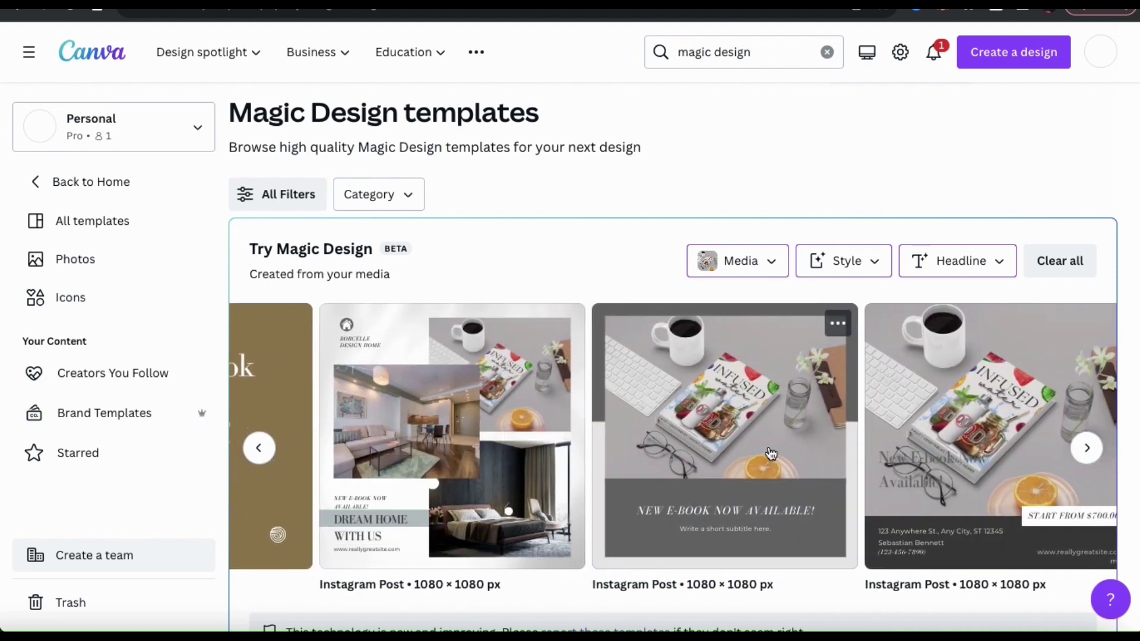
pyautogui.click(768, 454)
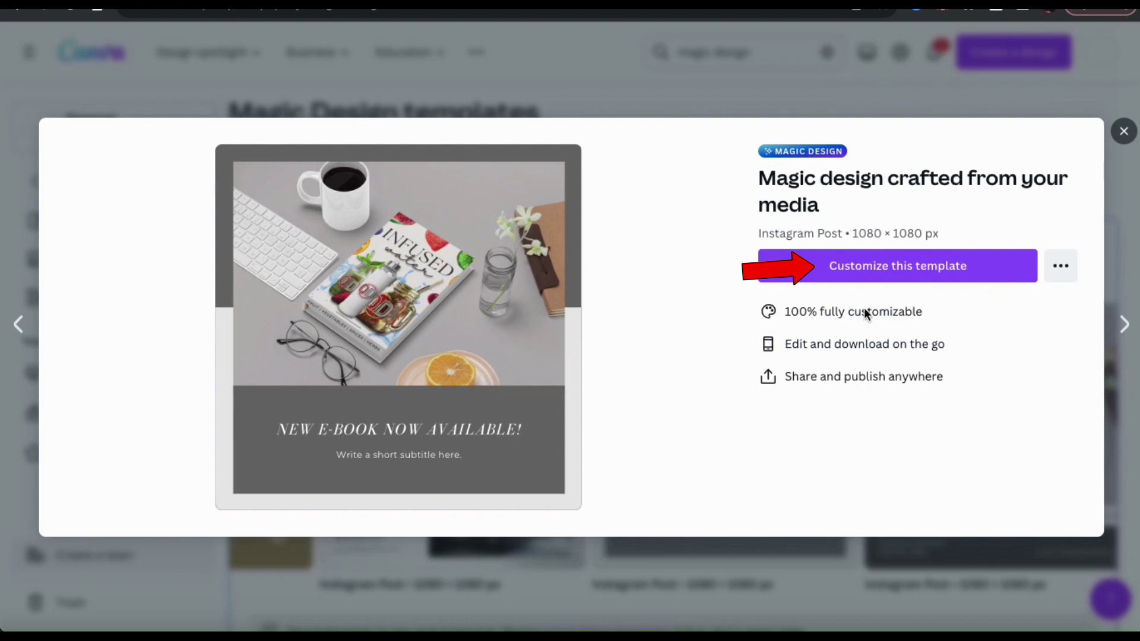
# - Open the grey e-book post in the editor and set its heading font to Montserrat Classic
pyautogui.click(879, 279)
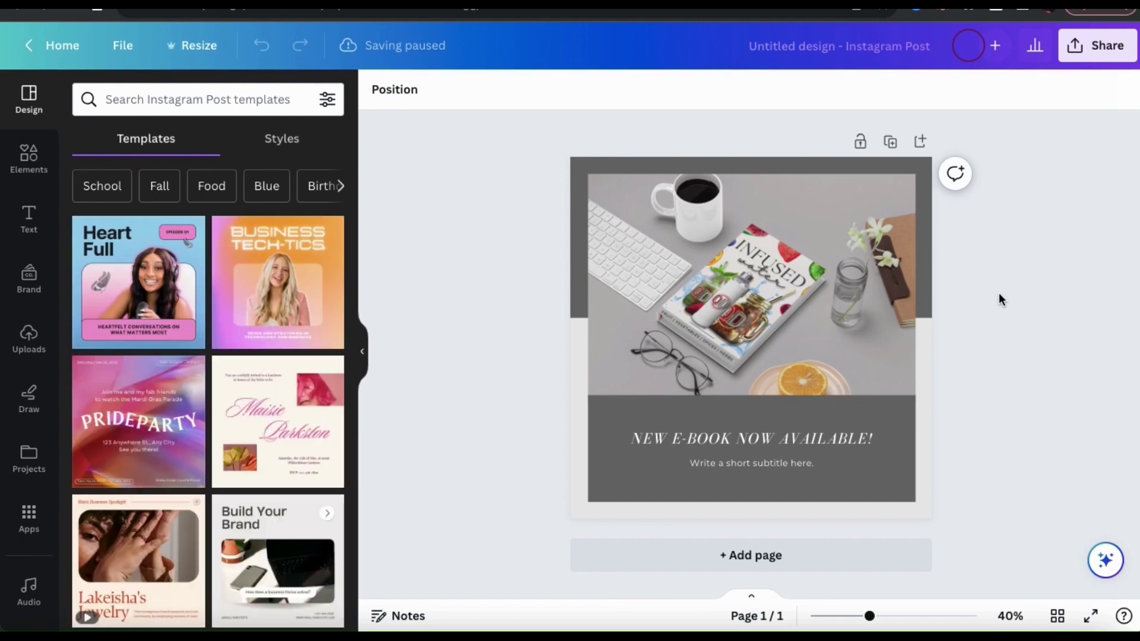
pyautogui.click(824, 437)
pyautogui.click(491, 89)
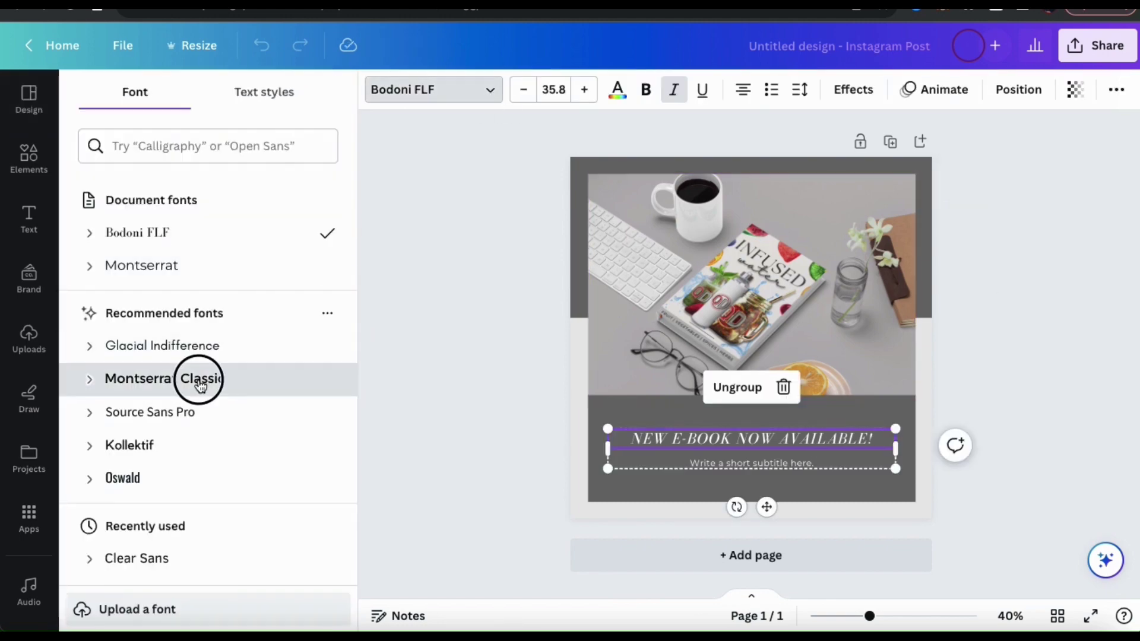
pyautogui.click(178, 379)
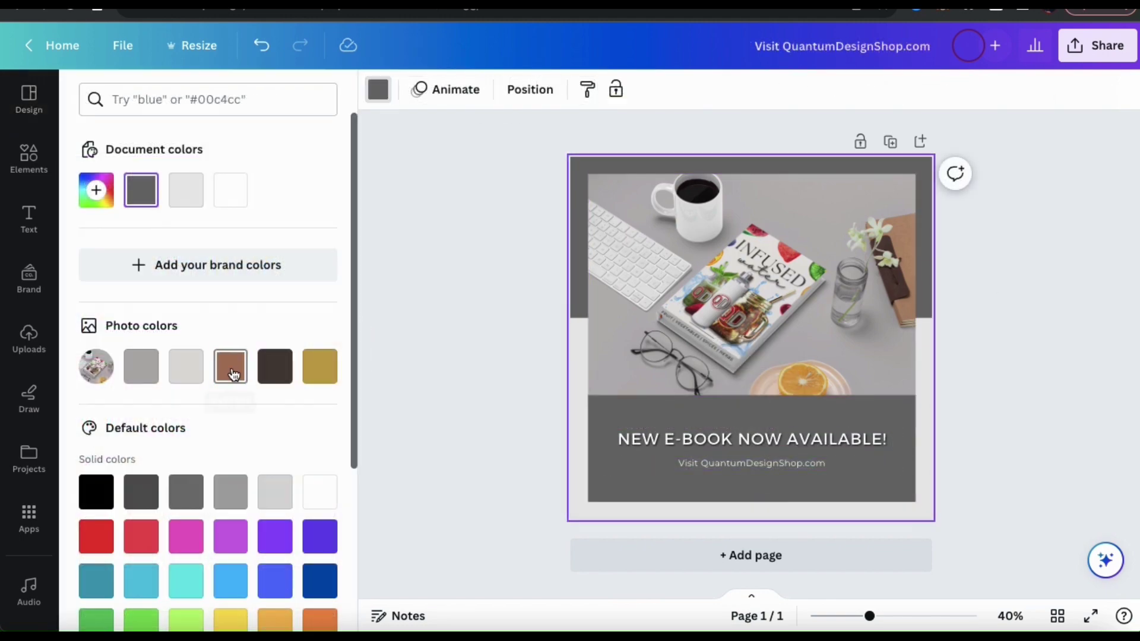
pyautogui.click(229, 364)
# - Recolor the background rectangle white and bring up the PNG download options
pyautogui.click(865, 339)
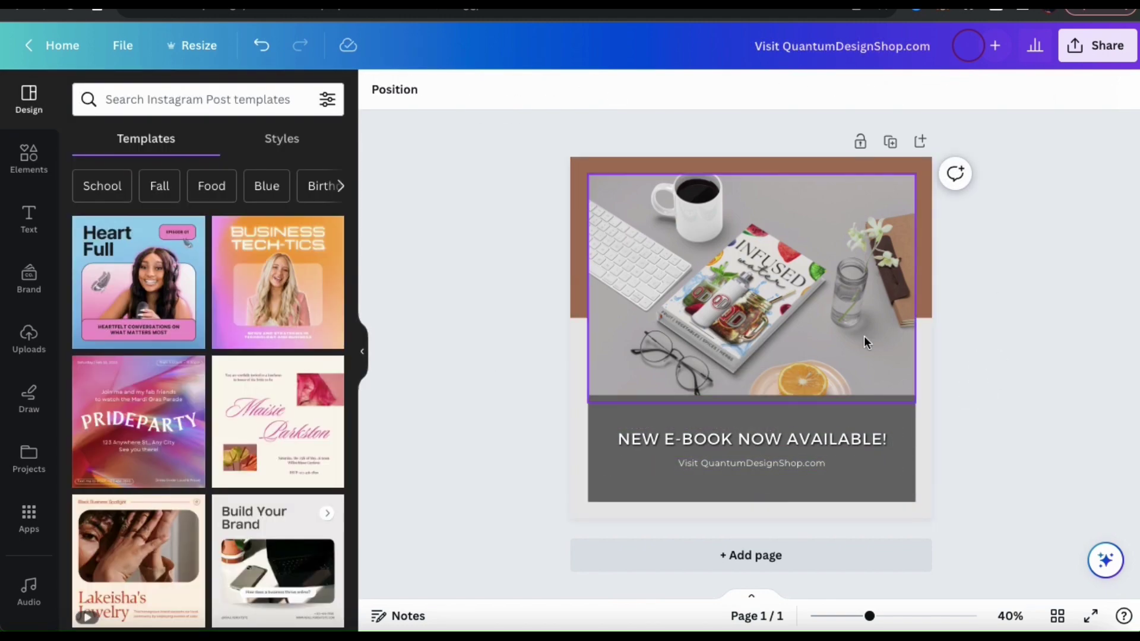
pyautogui.doubleClick(849, 228)
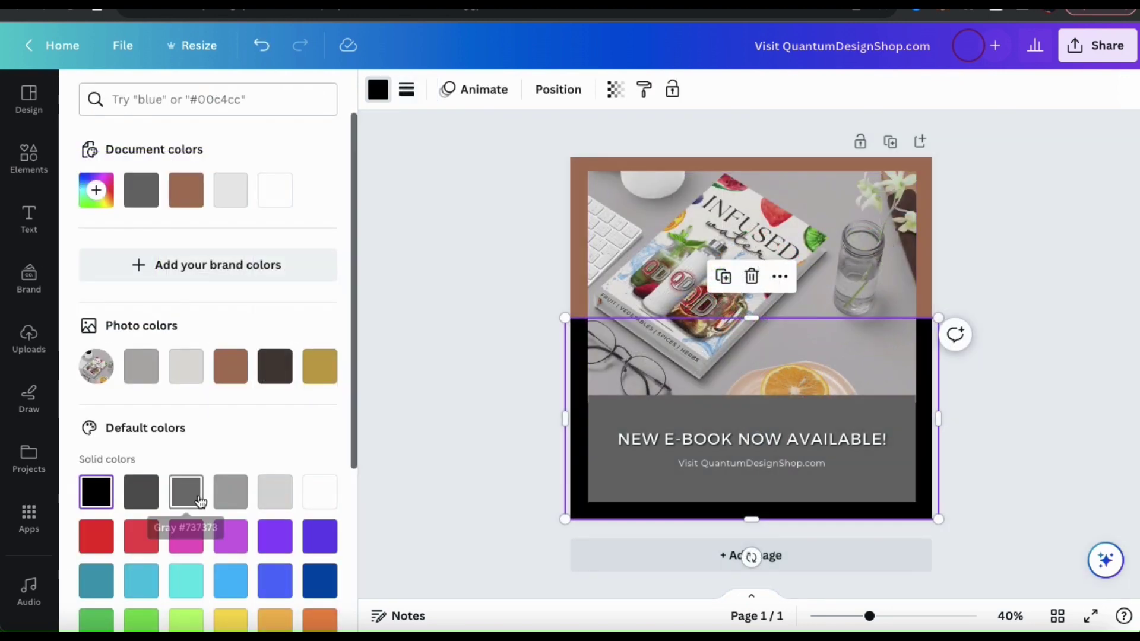
pyautogui.scroll(-1, 199, 534)
pyautogui.click(195, 616)
pyautogui.click(333, 476)
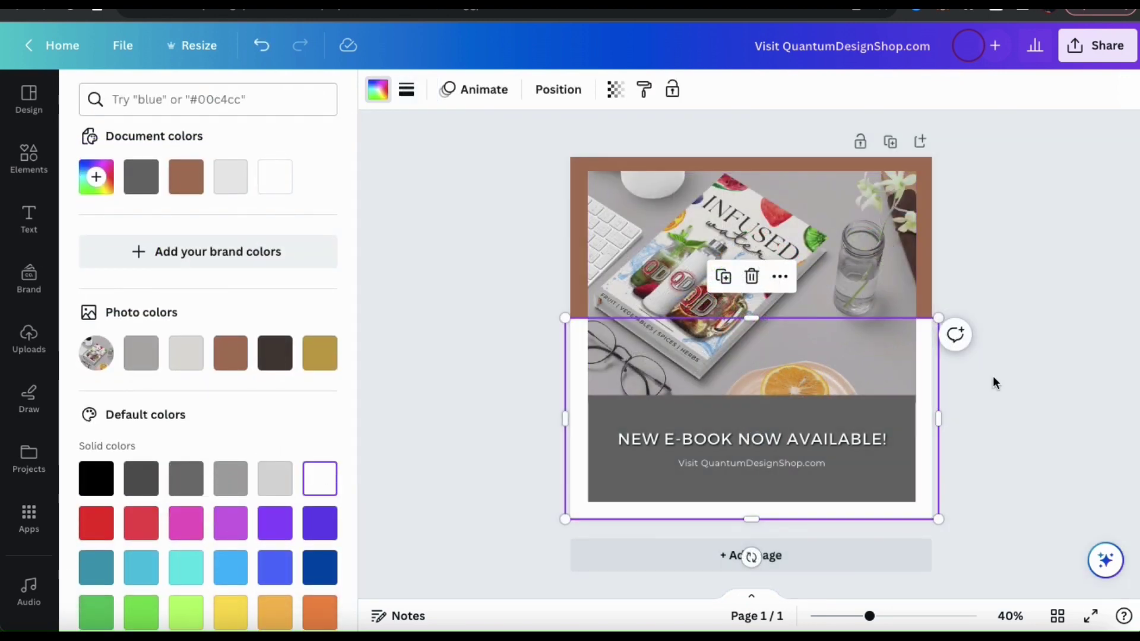
pyautogui.click(995, 382)
pyautogui.click(1096, 45)
pyautogui.click(875, 463)
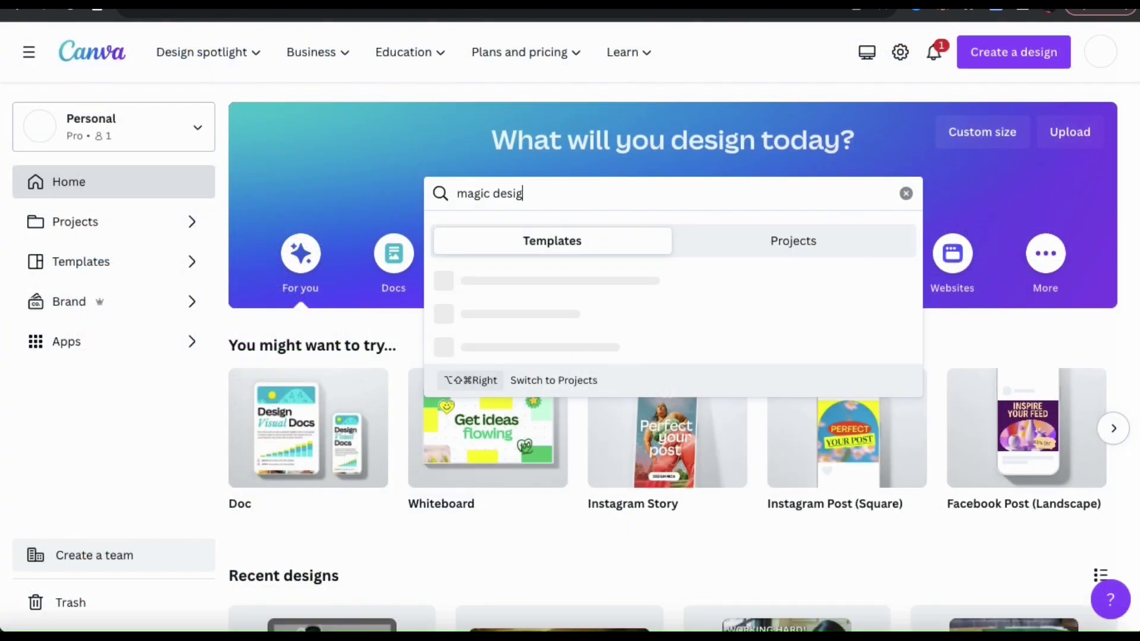
# - Back on the home page, finish typing 'magic design' and run the template search
pyautogui.write('gn')
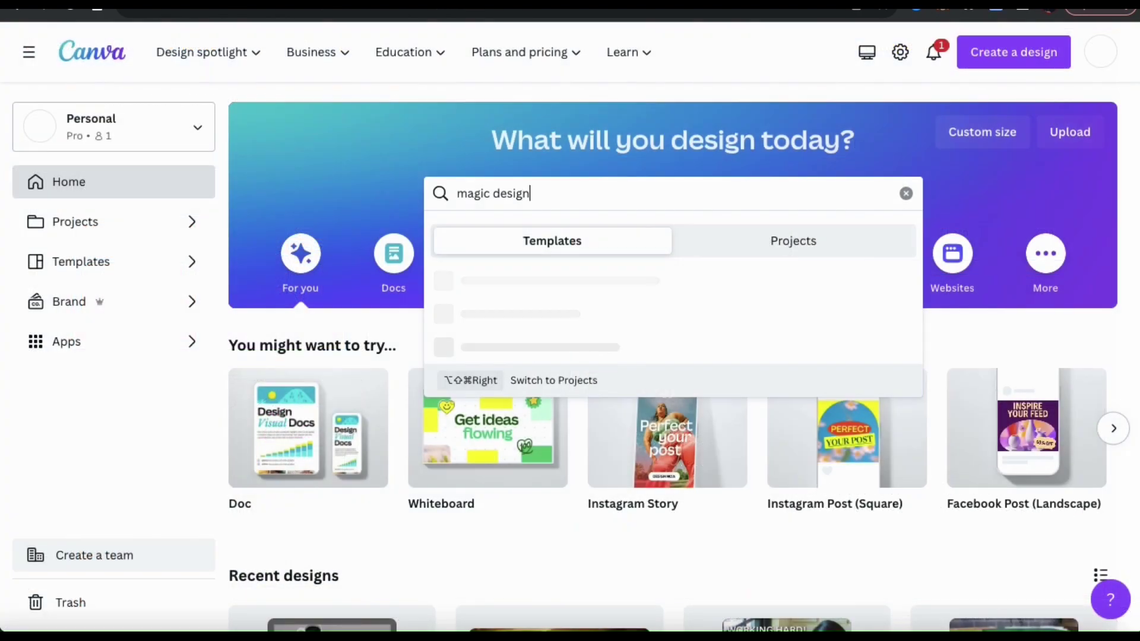
pyautogui.press('Return')
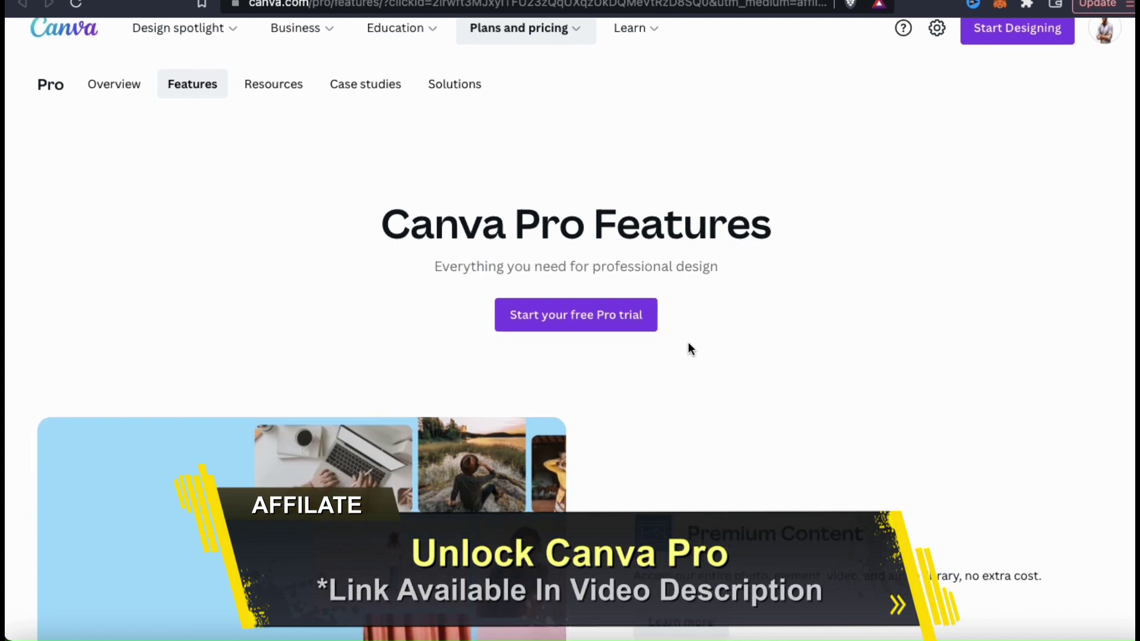
# - Scroll through the Canva Pro features: Premium Content, Background Remover, Instant animation, Schedule social
pyautogui.scroll(-4, 688, 343)
pyautogui.scroll(-2, 689, 344)
pyautogui.scroll(-3, 691, 350)
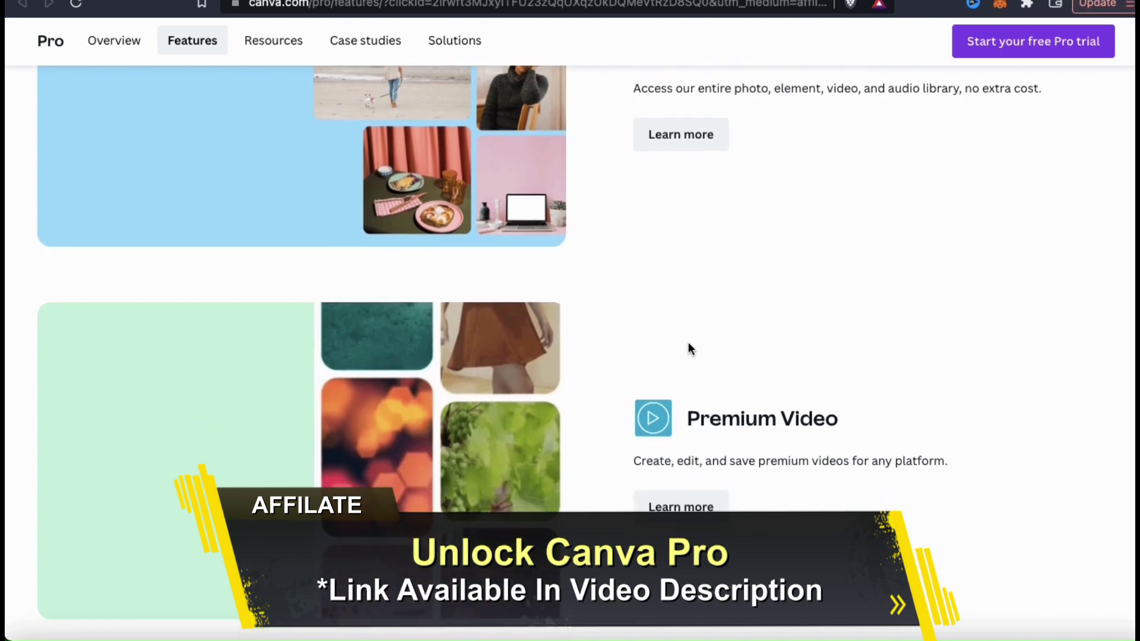
pyautogui.scroll(-5, 688, 343)
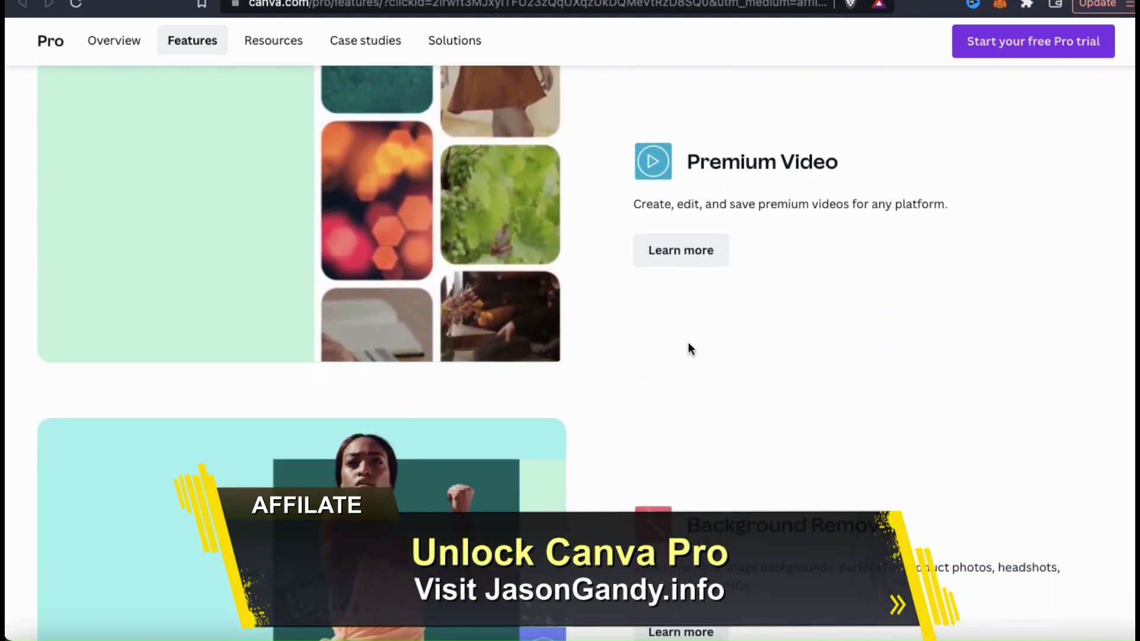
pyautogui.scroll(-4, 689, 349)
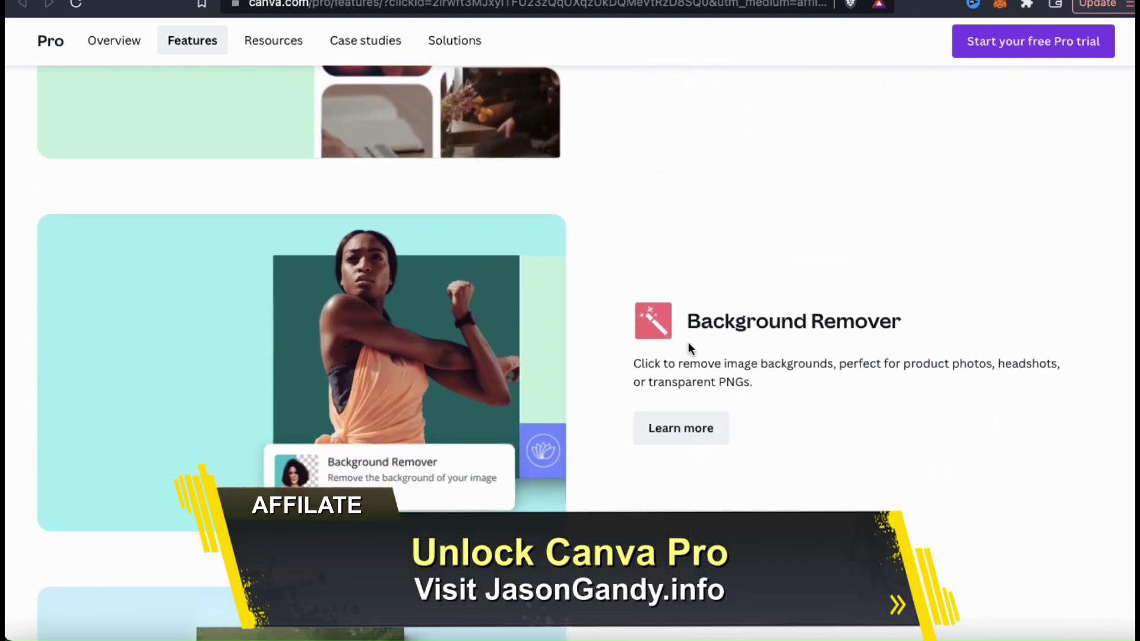
pyautogui.scroll(-4, 689, 348)
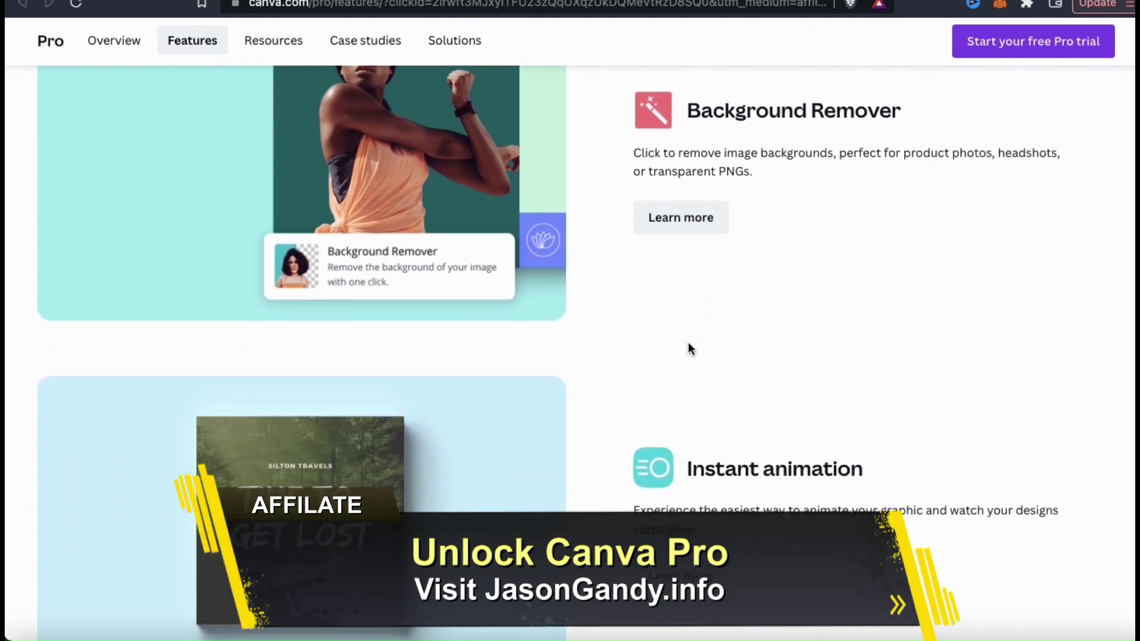
pyautogui.scroll(-5, 689, 343)
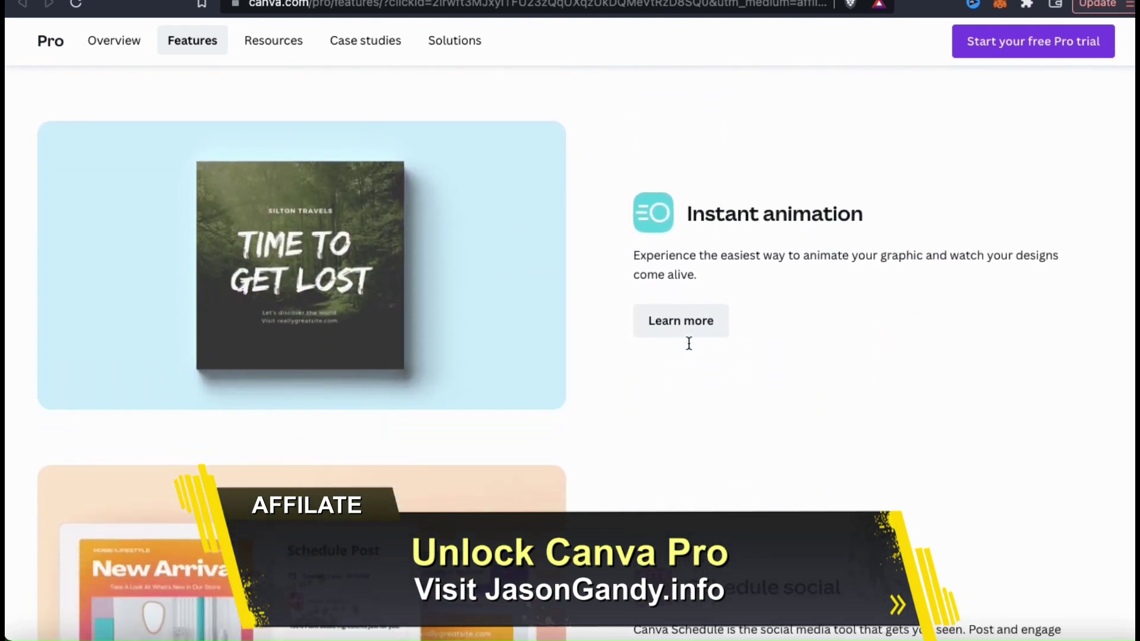
pyautogui.scroll(-7, 688, 343)
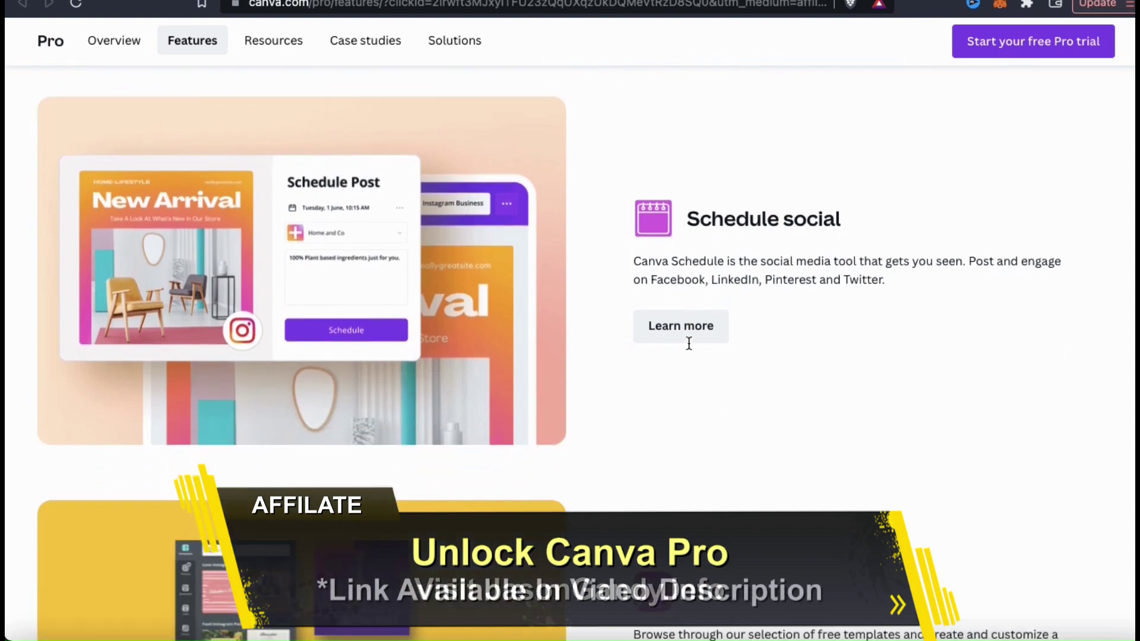
pyautogui.scroll(-2, 689, 343)
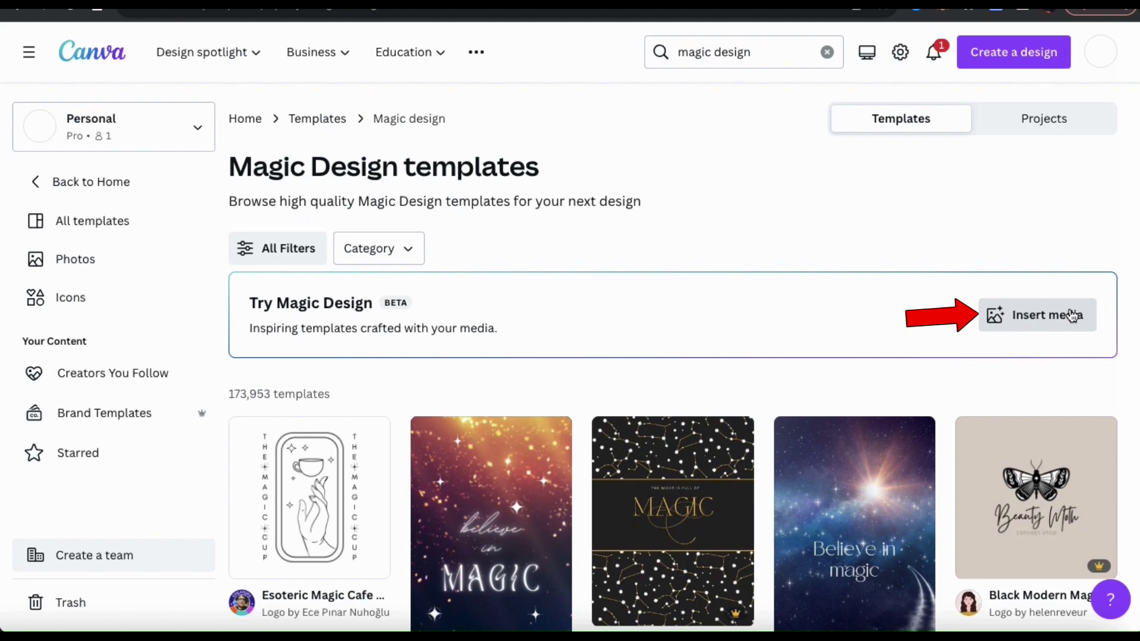
# - Upload the magic mug mp4 from the MAGIC DESIGN folder as Magic Design source media
pyautogui.click(1049, 330)
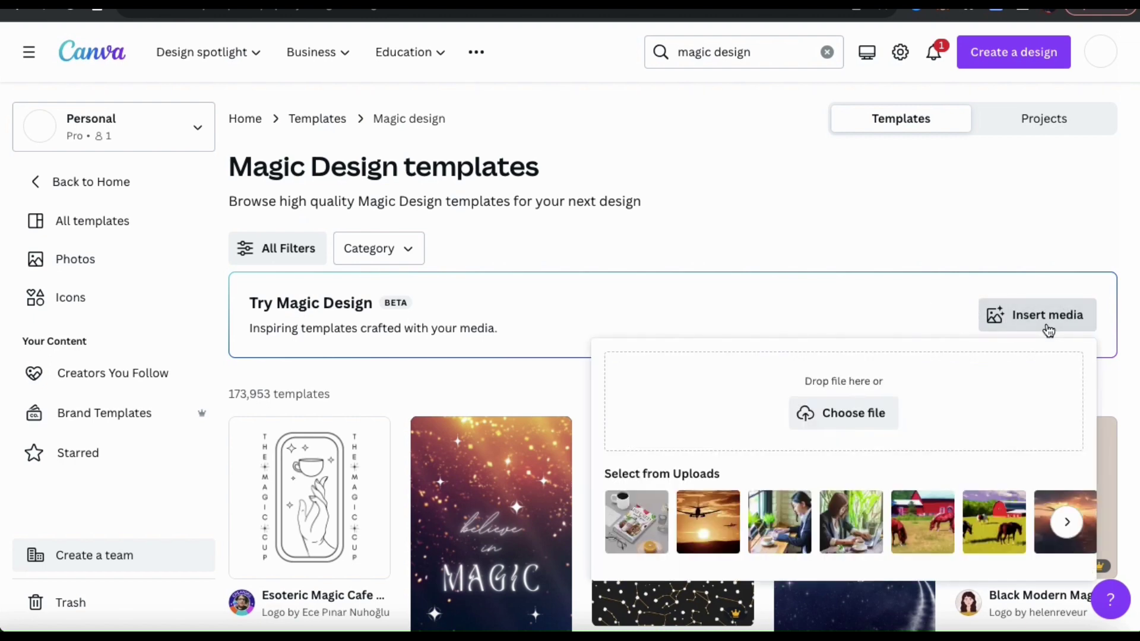
pyautogui.click(834, 415)
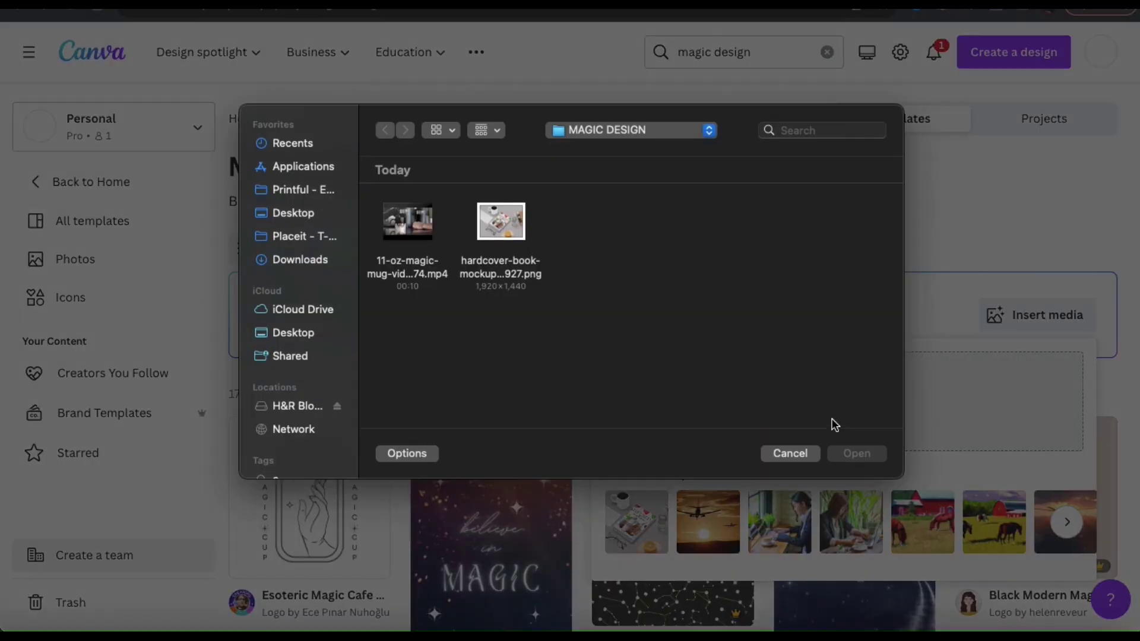
pyautogui.doubleClick(419, 230)
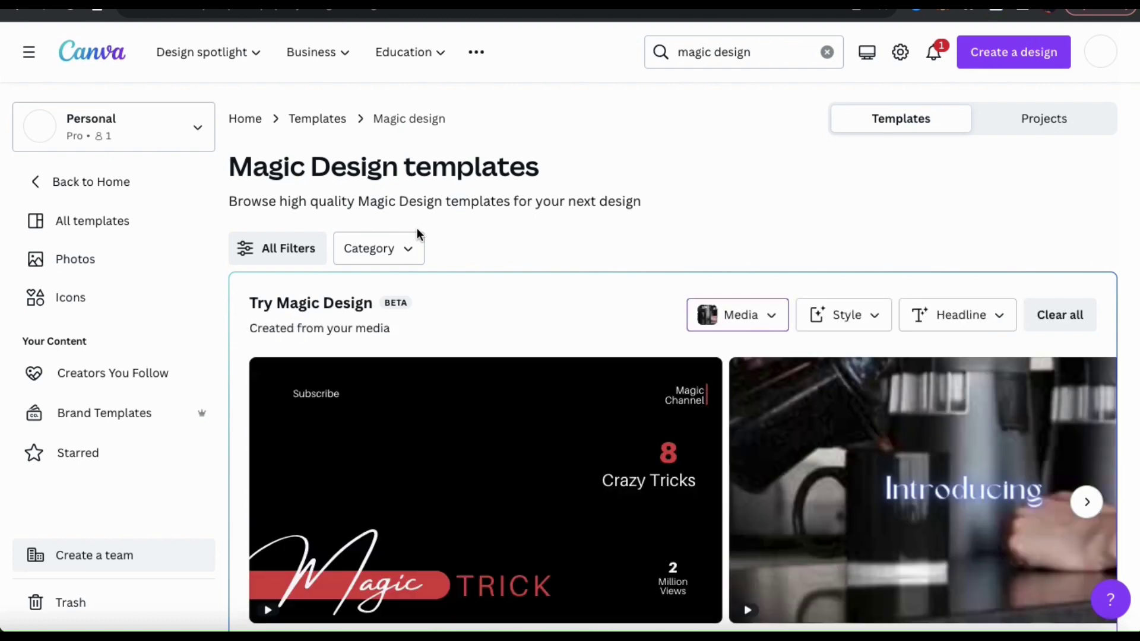
pyautogui.scroll(-2, 500, 235)
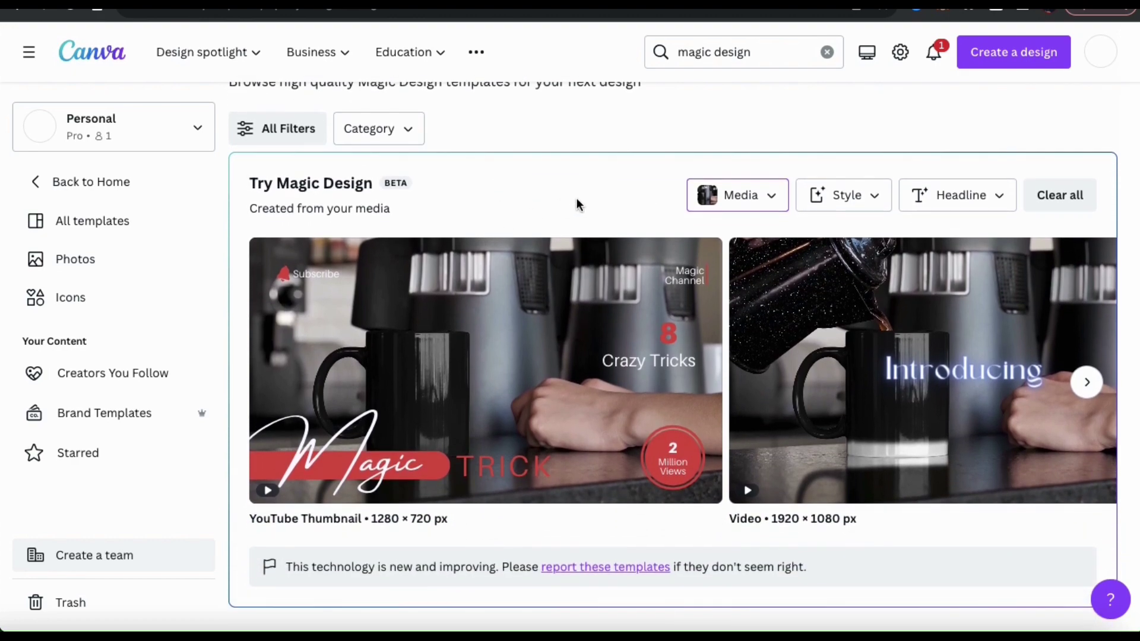
# - Review the style themes and set the results' headline to 'Get Your QD Mug Today!'
pyautogui.click(872, 205)
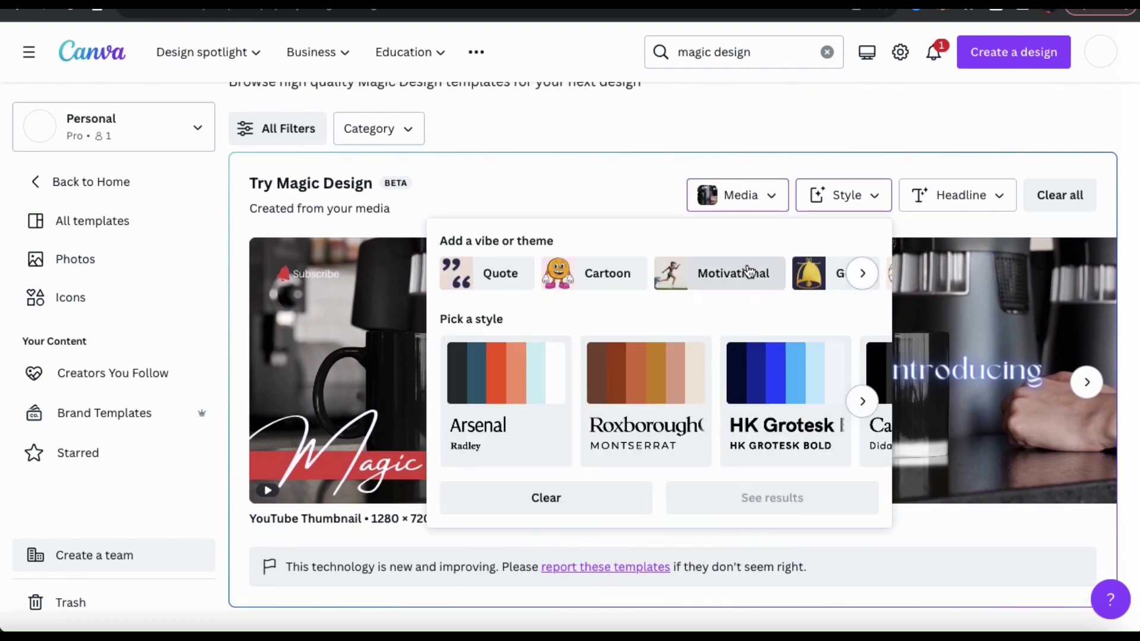
pyautogui.click(862, 273)
pyautogui.click(958, 194)
pyautogui.write('Get Yo')
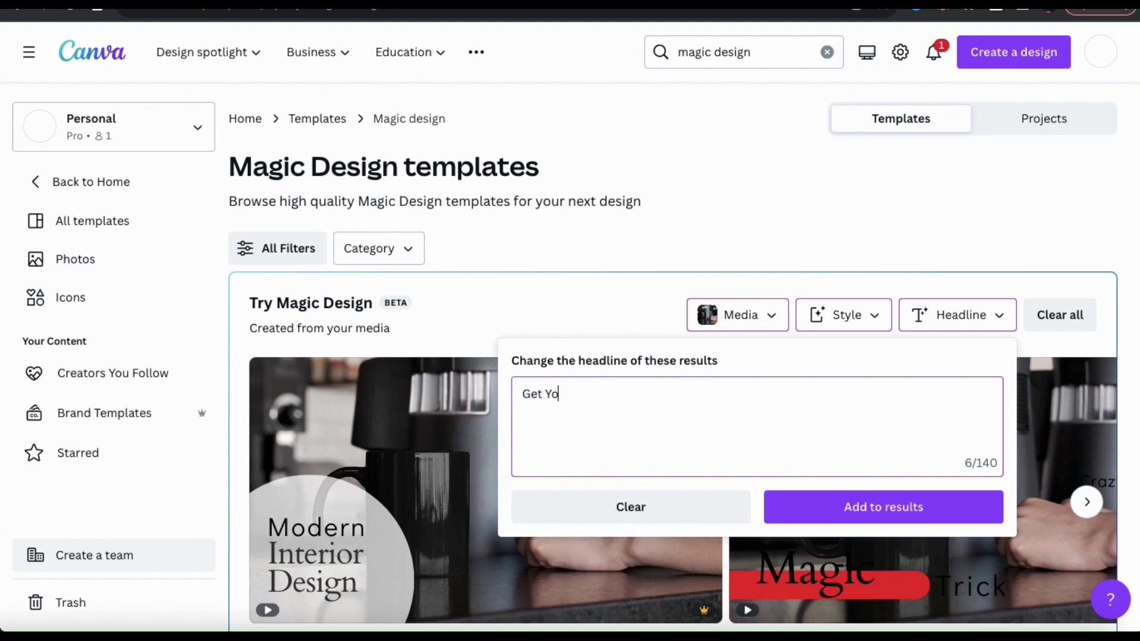
pyautogui.click(964, 520)
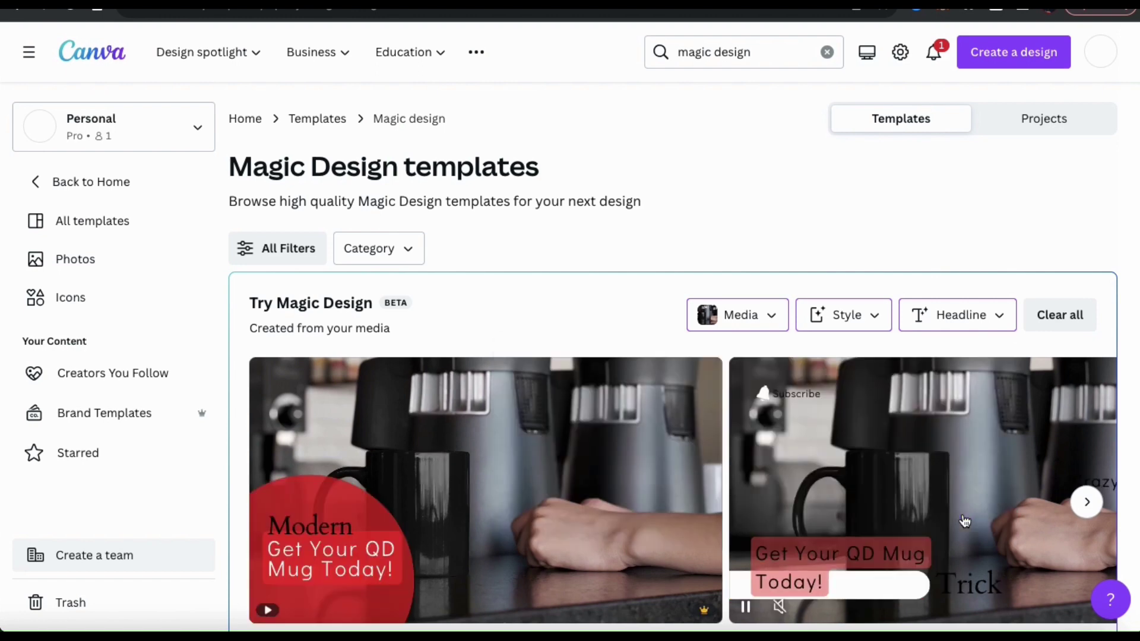
# - Browse the carousel of templates regenerated with the new headline
pyautogui.scroll(-2, 964, 521)
pyautogui.hscroll(5, 832, 475)
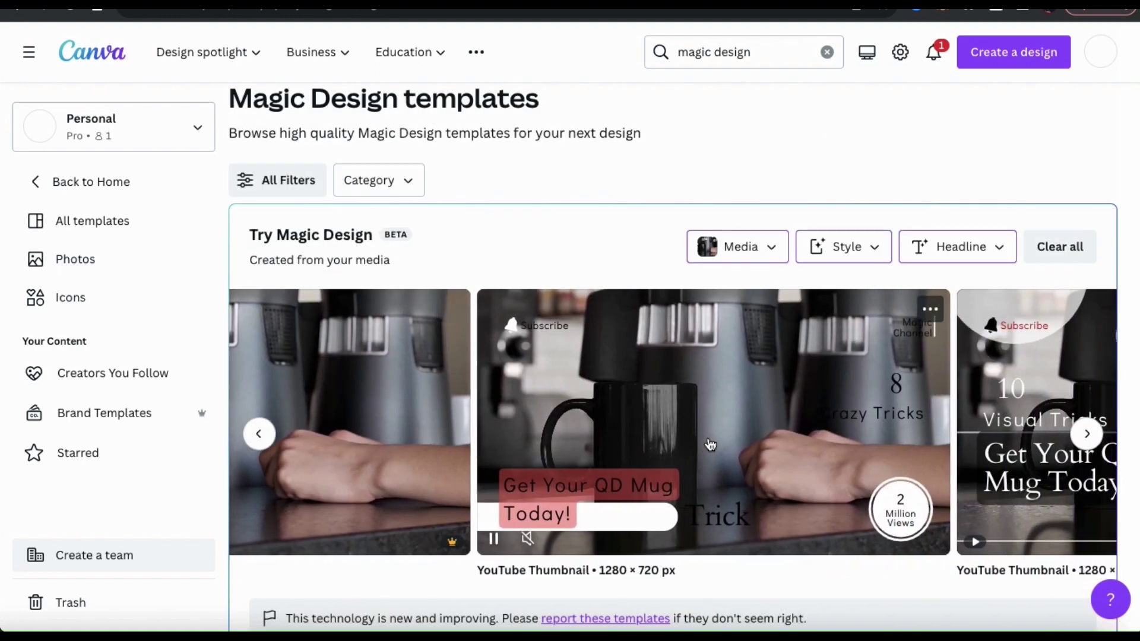
pyautogui.hscroll(6, 710, 444)
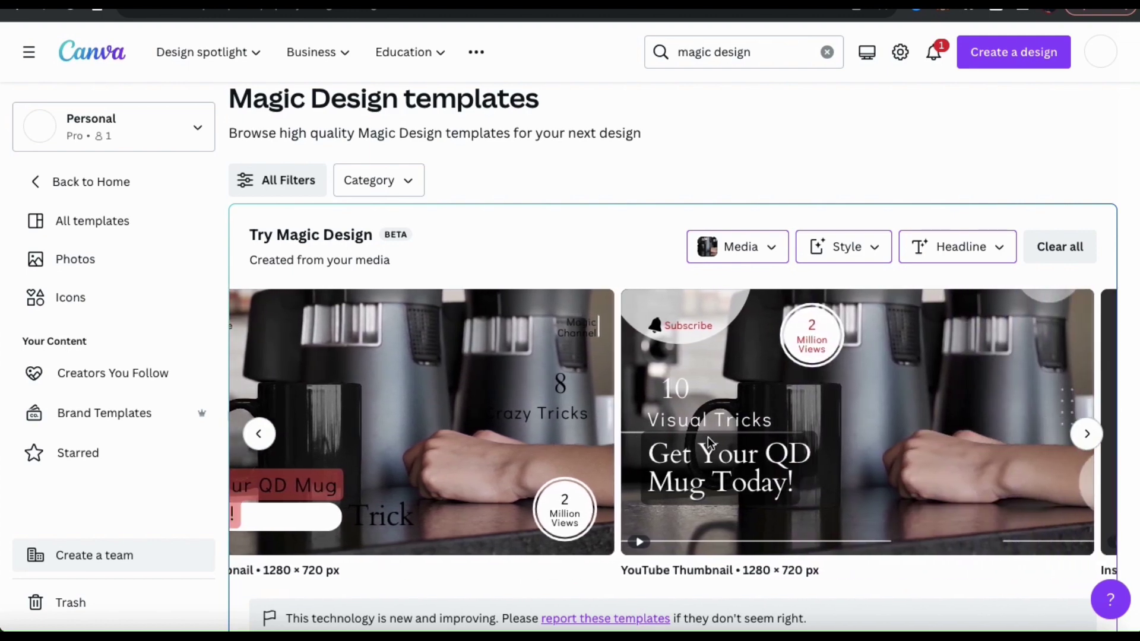
pyautogui.hscroll(1, 735, 432)
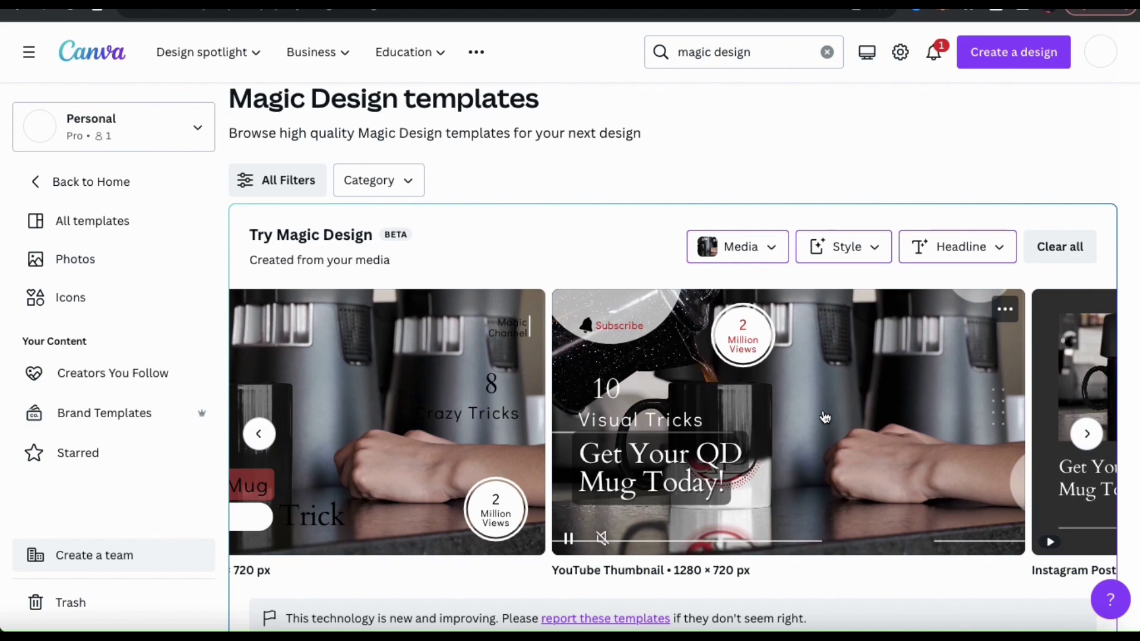
pyautogui.hscroll(5, 825, 417)
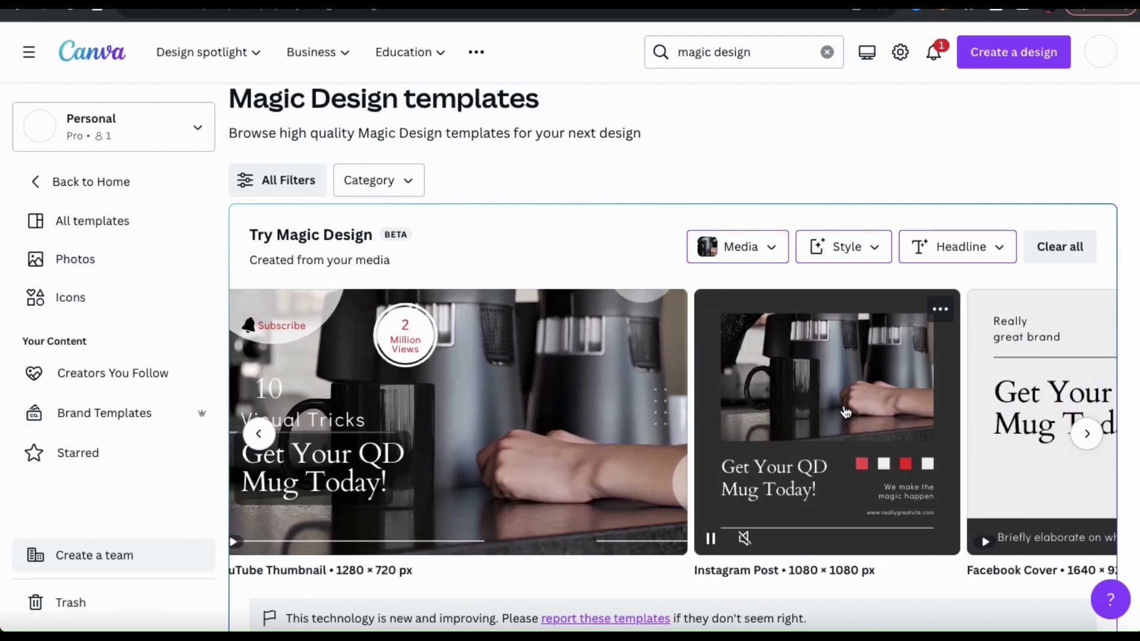
pyautogui.hscroll(5, 846, 412)
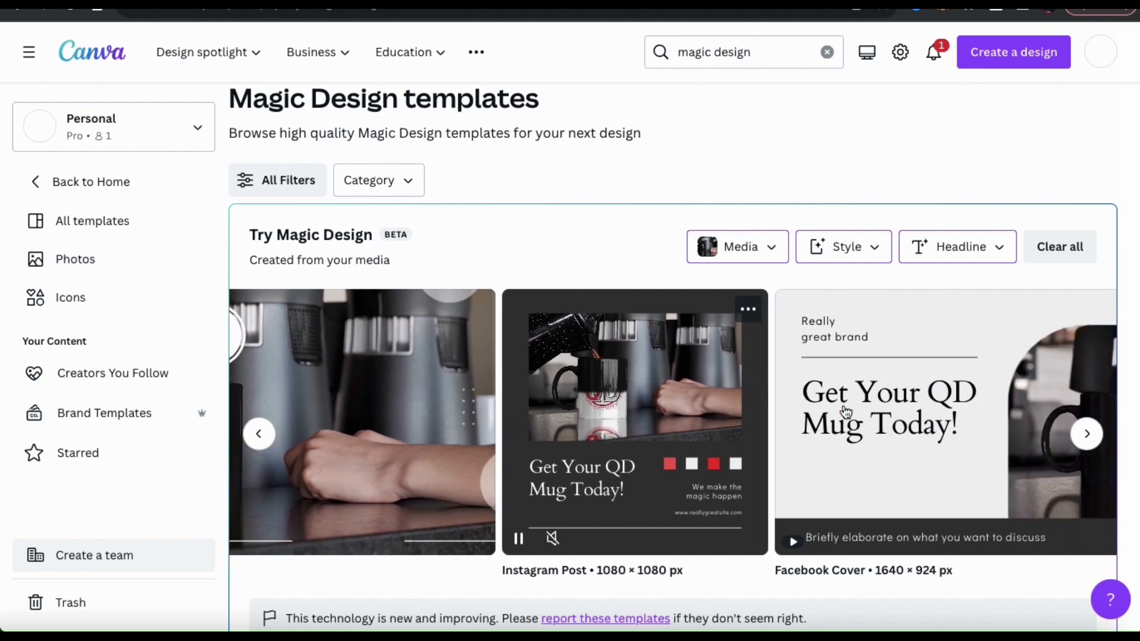
pyautogui.hscroll(5, 887, 406)
pyautogui.hscroll(3, 928, 408)
# - Open the black Instagram Post template in the editor and browse alternative headline fonts
pyautogui.click(725, 399)
pyautogui.click(910, 261)
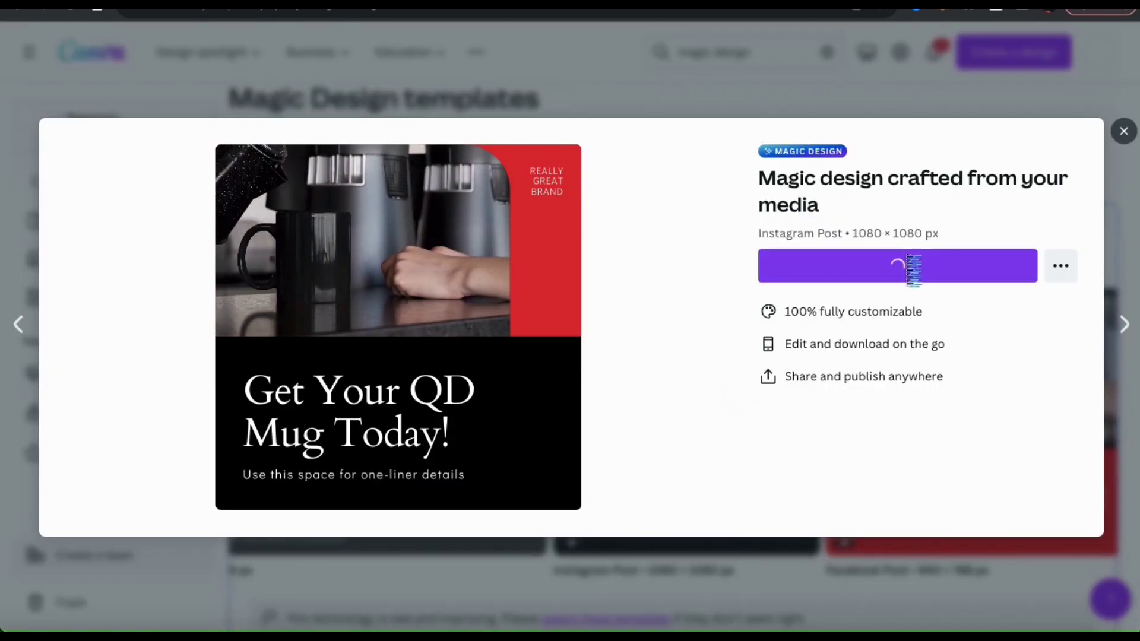
pyautogui.click(170, 347)
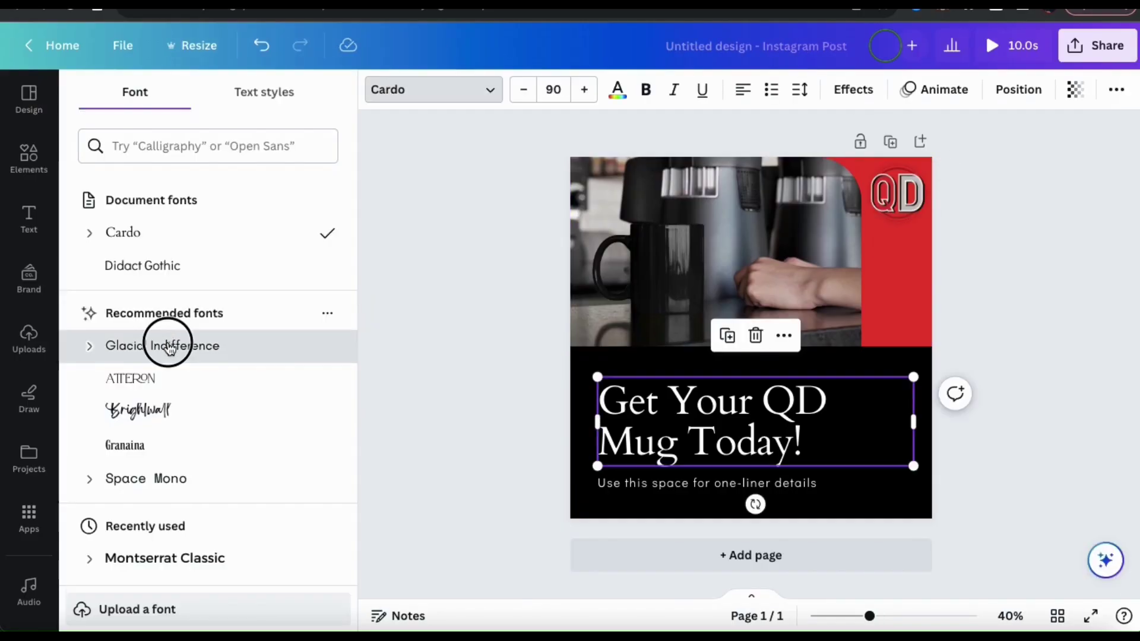